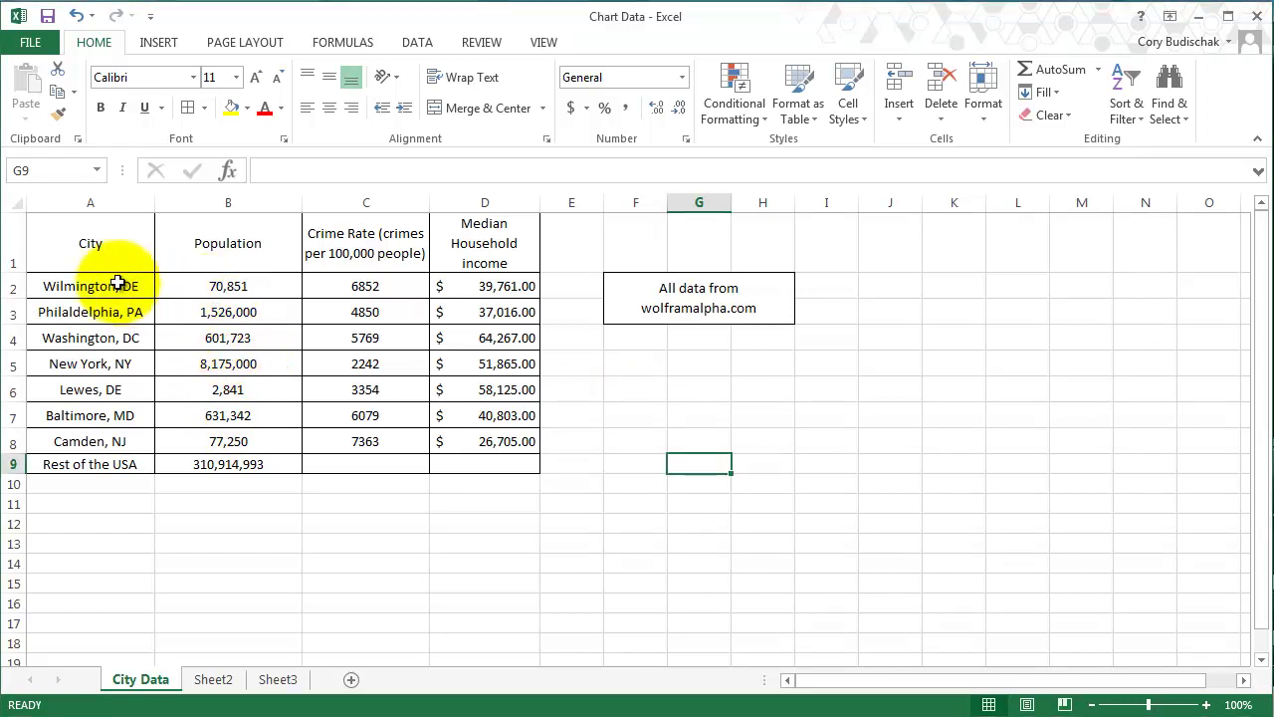
# Step: Select the cities and populations in A2:B8 and preview the Clustered Bar recommended chart
pyautogui.moveTo(117, 285); pyautogui.dragTo(250, 441)
pyautogui.click(159, 45)
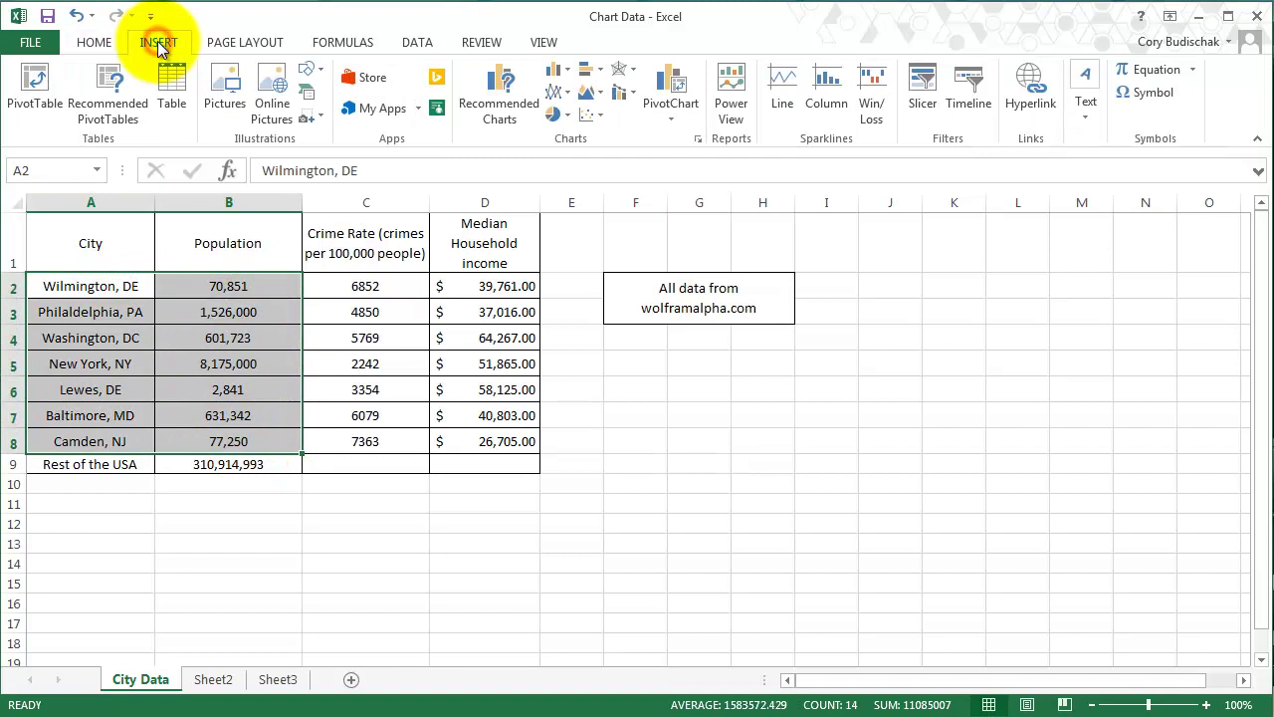
pyautogui.click(512, 111)
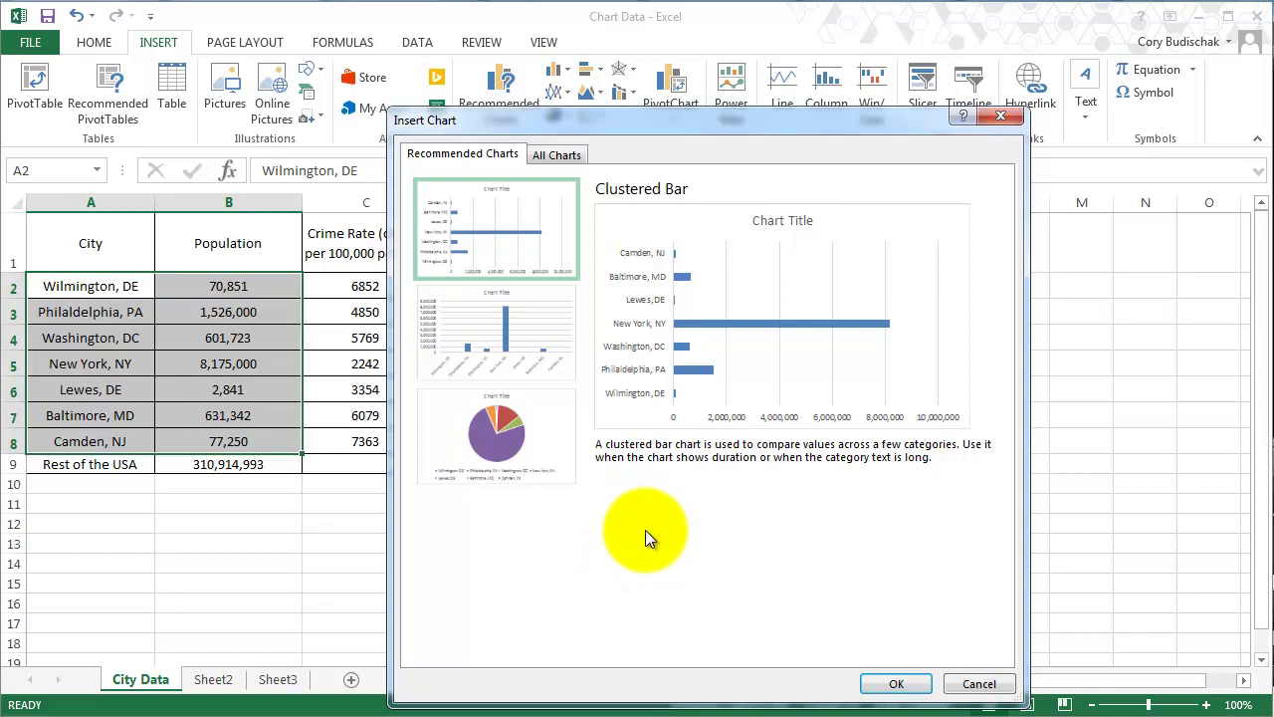
pyautogui.click(521, 231)
pyautogui.click(896, 684)
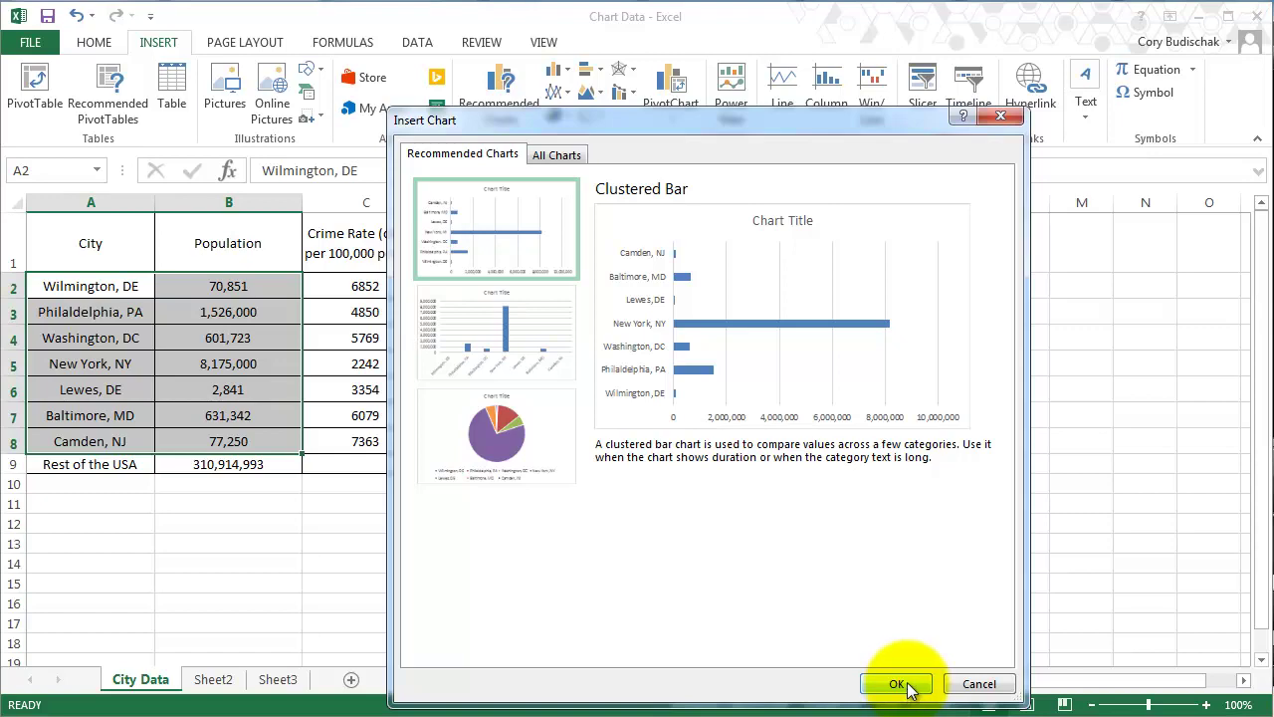
# Step: Insert the clustered bar chart and relocate it to a new chart sheet called 'Population Bar'
pyautogui.click(896, 683)
pyautogui.moveTo(687, 306)
pyautogui.mouseDown()
pyautogui.moveTo(781, 404)
pyautogui.moveTo(857, 365)
pyautogui.moveTo(843, 336)
pyautogui.mouseUp()
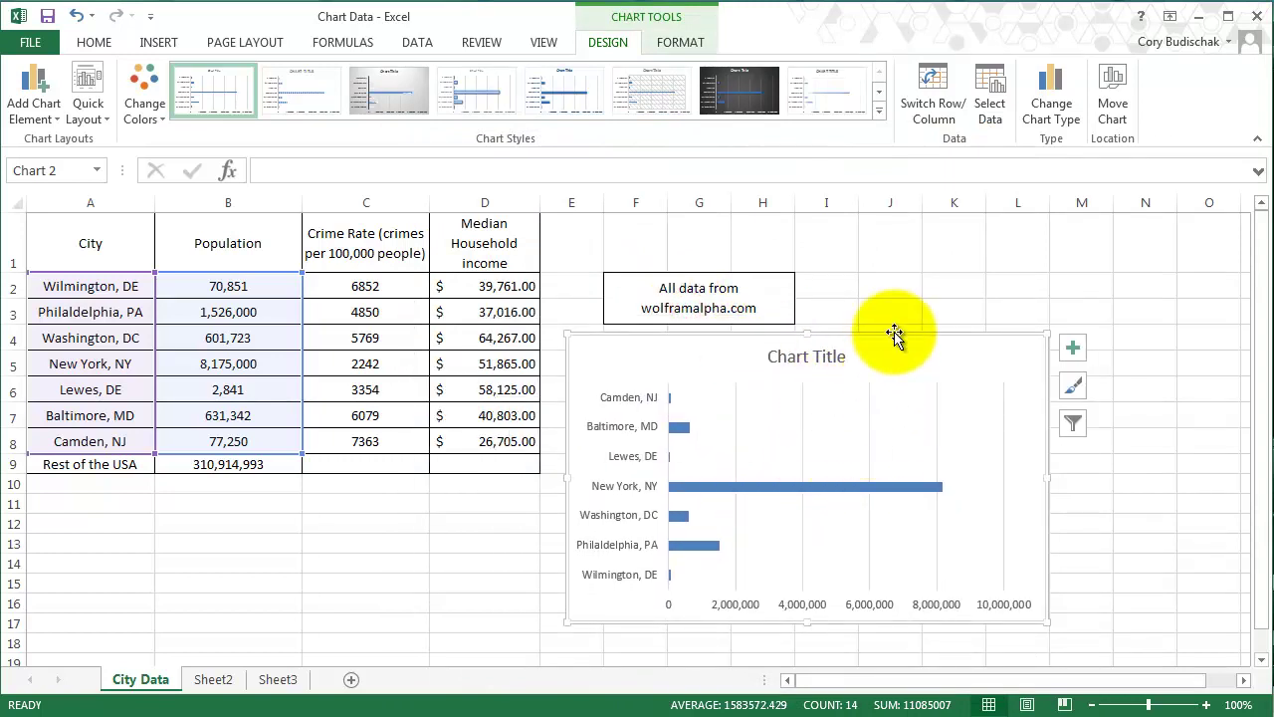
pyautogui.rightClick(894, 333)
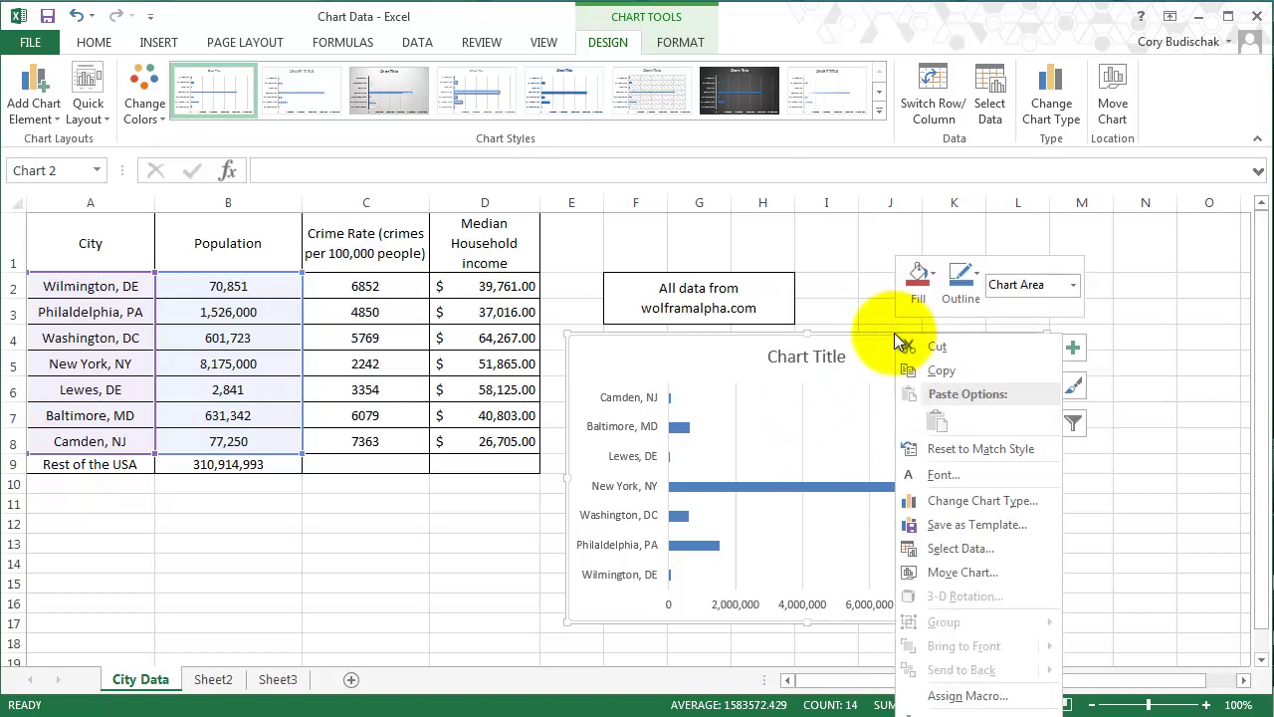
pyautogui.click(941, 574)
pyautogui.click(845, 534)
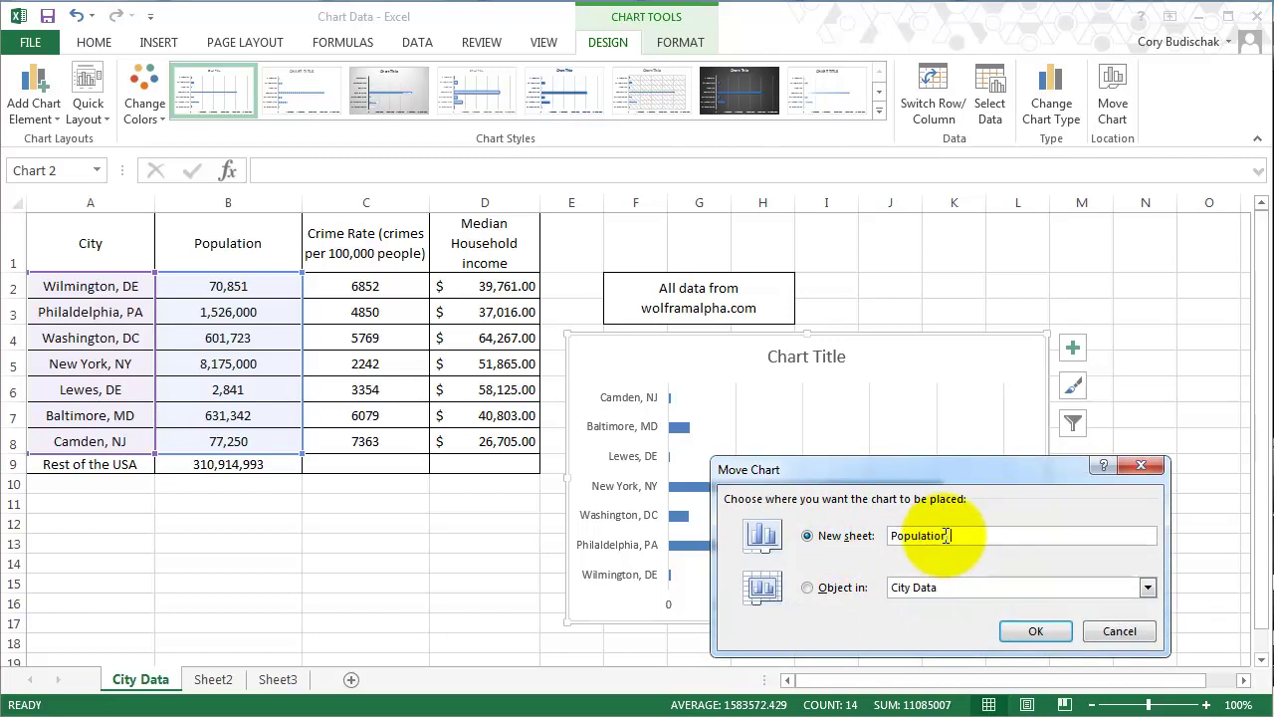
pyautogui.press('Return')
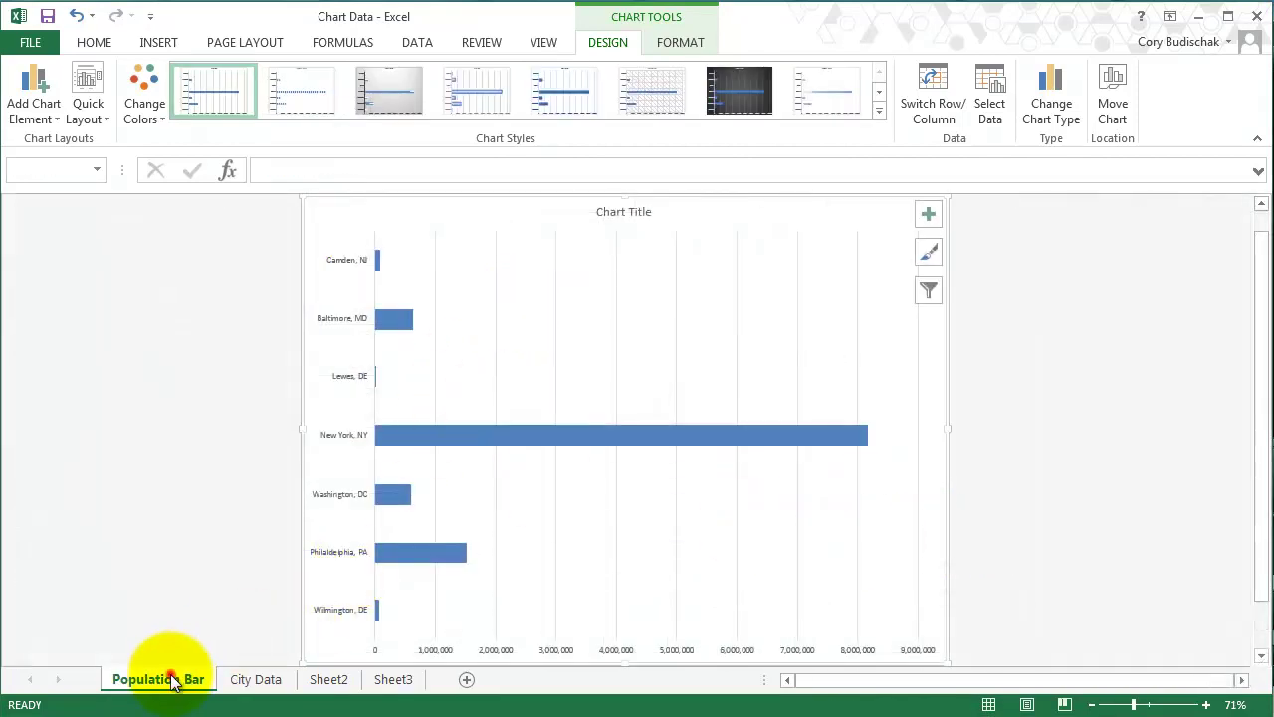
# Step: Put the Population Bar tab after City Data and make the chart text 14 pt
pyautogui.moveTo(179, 677); pyautogui.dragTo(297, 681)
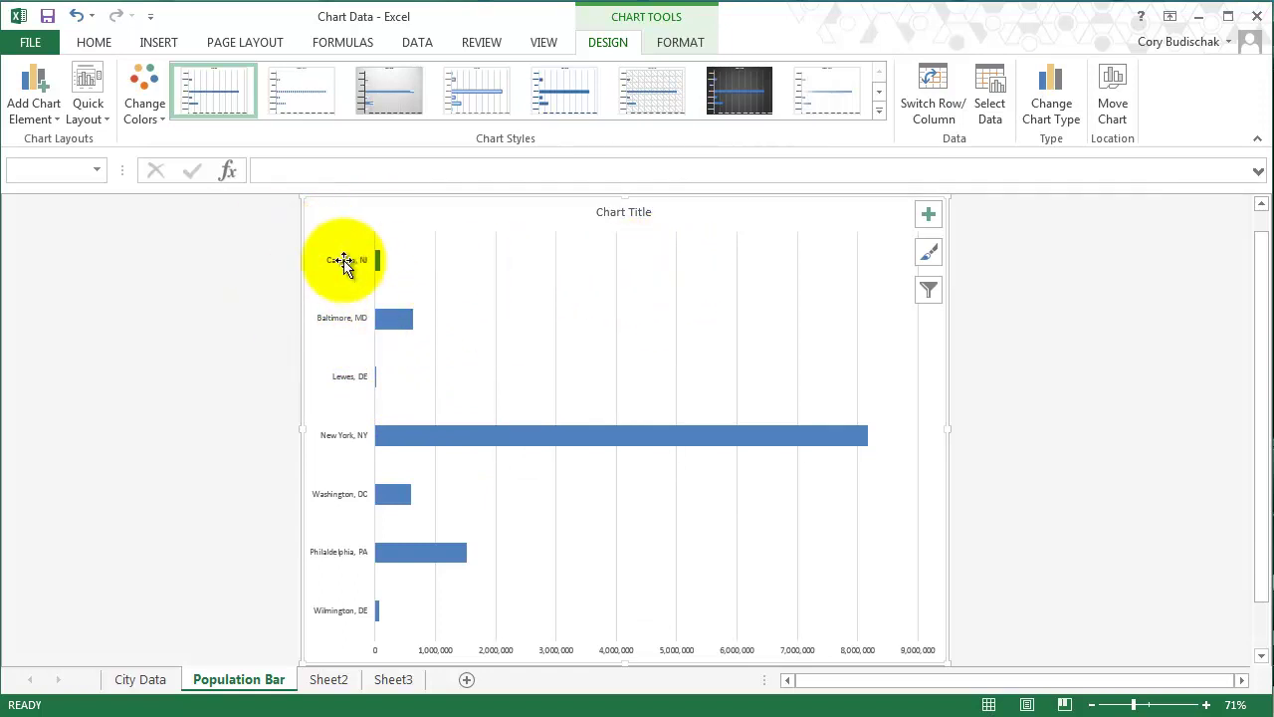
pyautogui.click(89, 42)
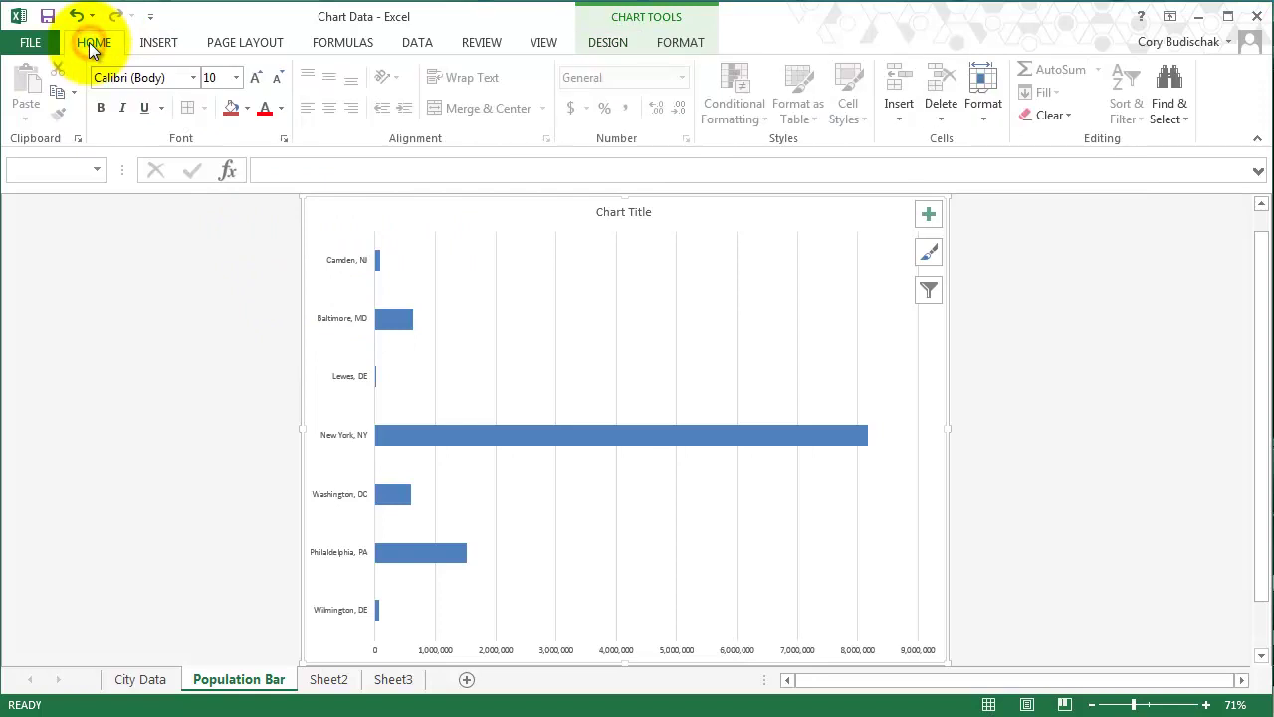
pyautogui.click(257, 78)
pyautogui.click(256, 77)
pyautogui.click(257, 78)
pyautogui.click(257, 78)
pyautogui.click(257, 77)
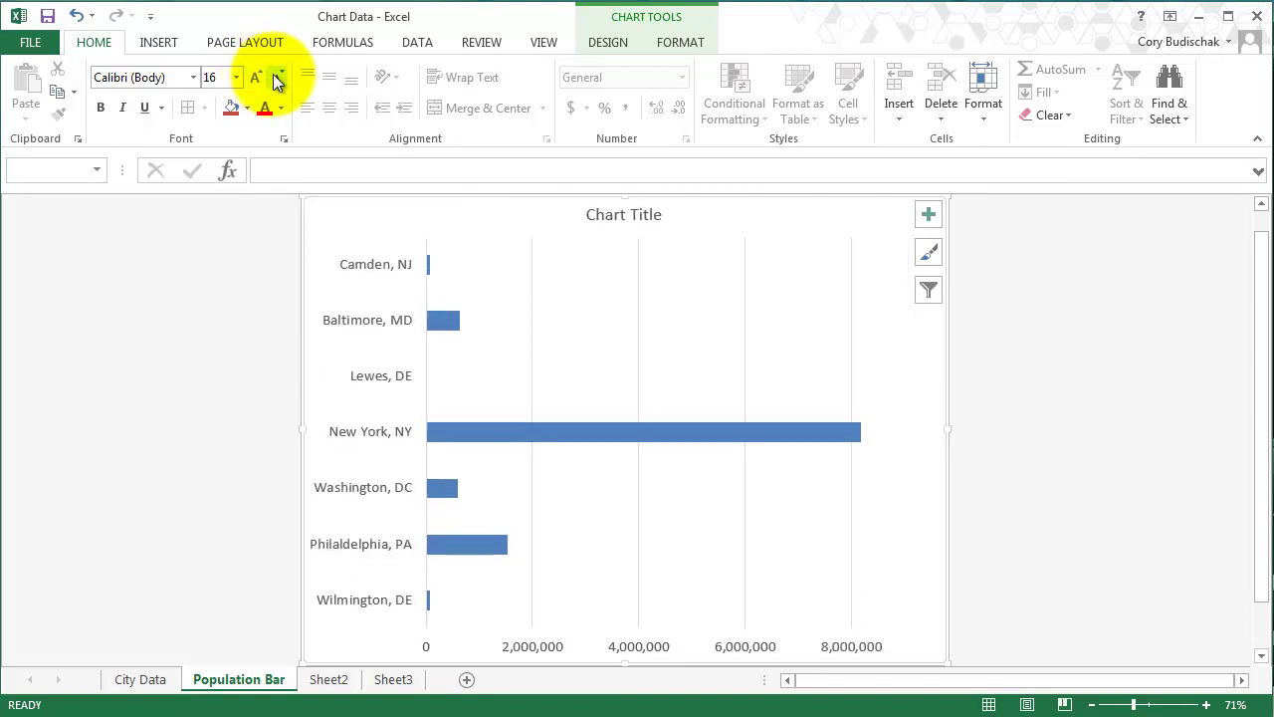
pyautogui.click(277, 78)
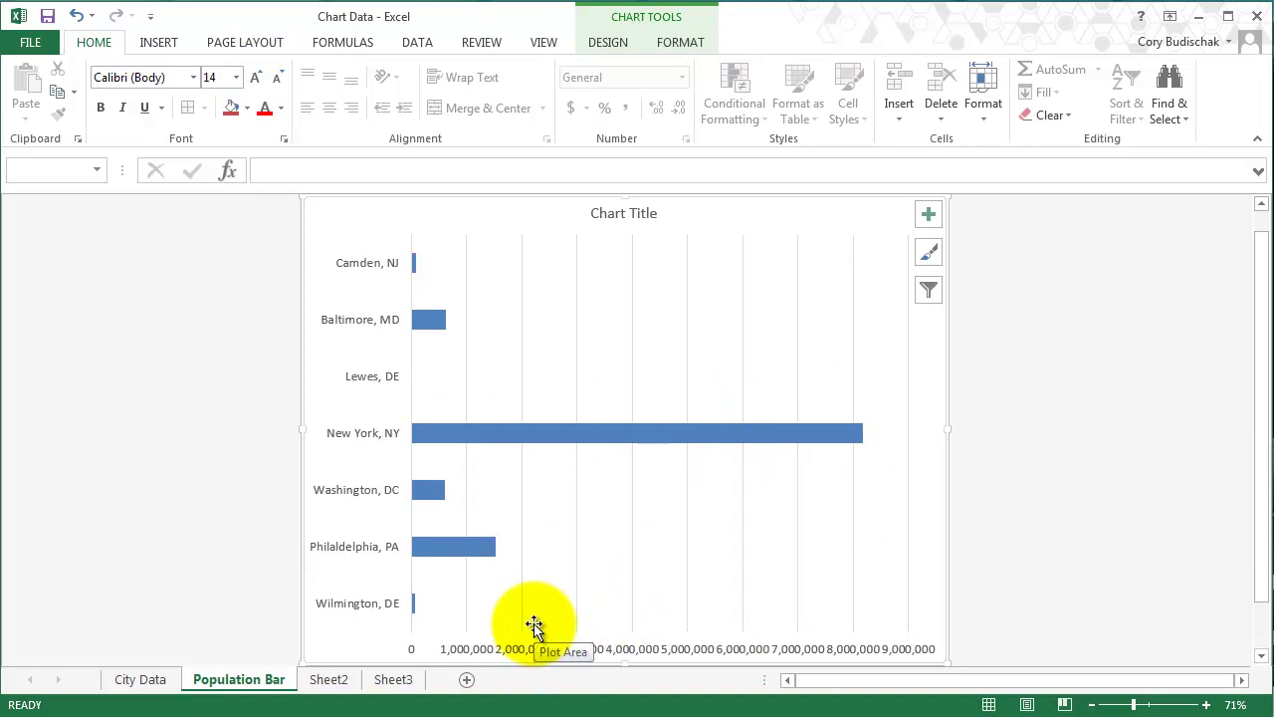
# Step: Retitle the chart 'Polpulation of Some United State's Cities'
pyautogui.click(638, 215)
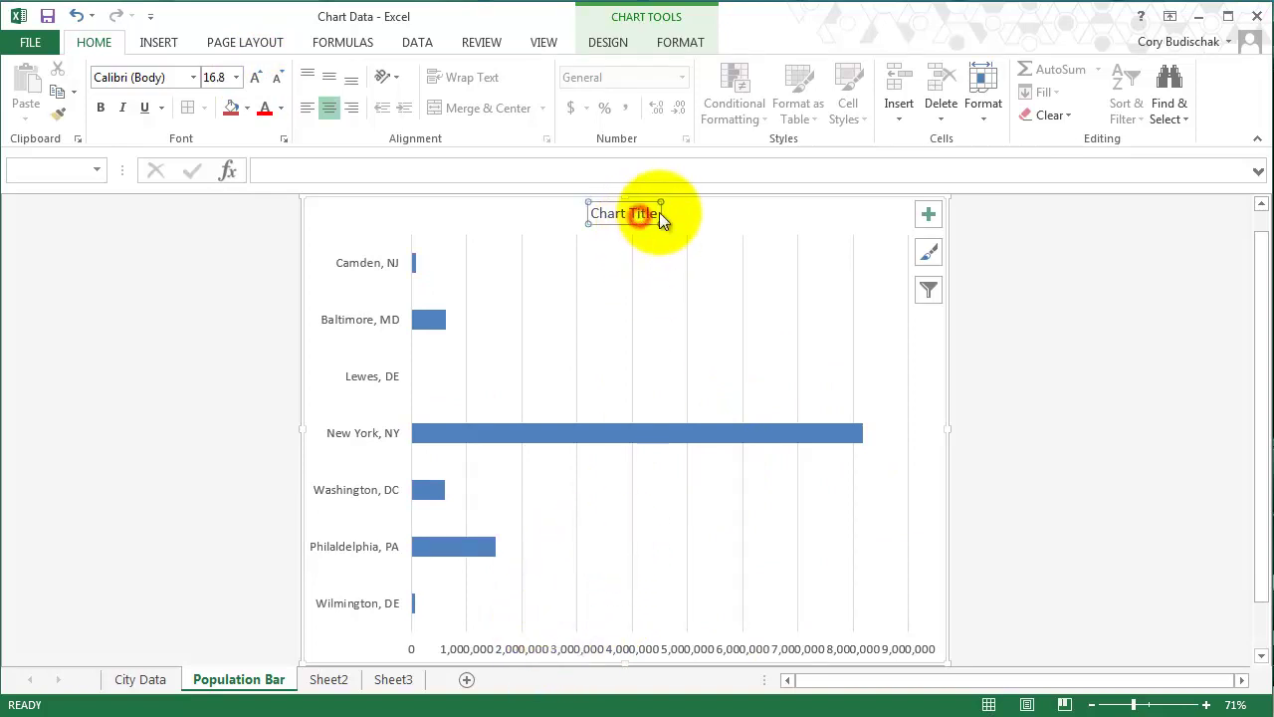
pyautogui.moveTo(660, 213); pyautogui.dragTo(512, 221)
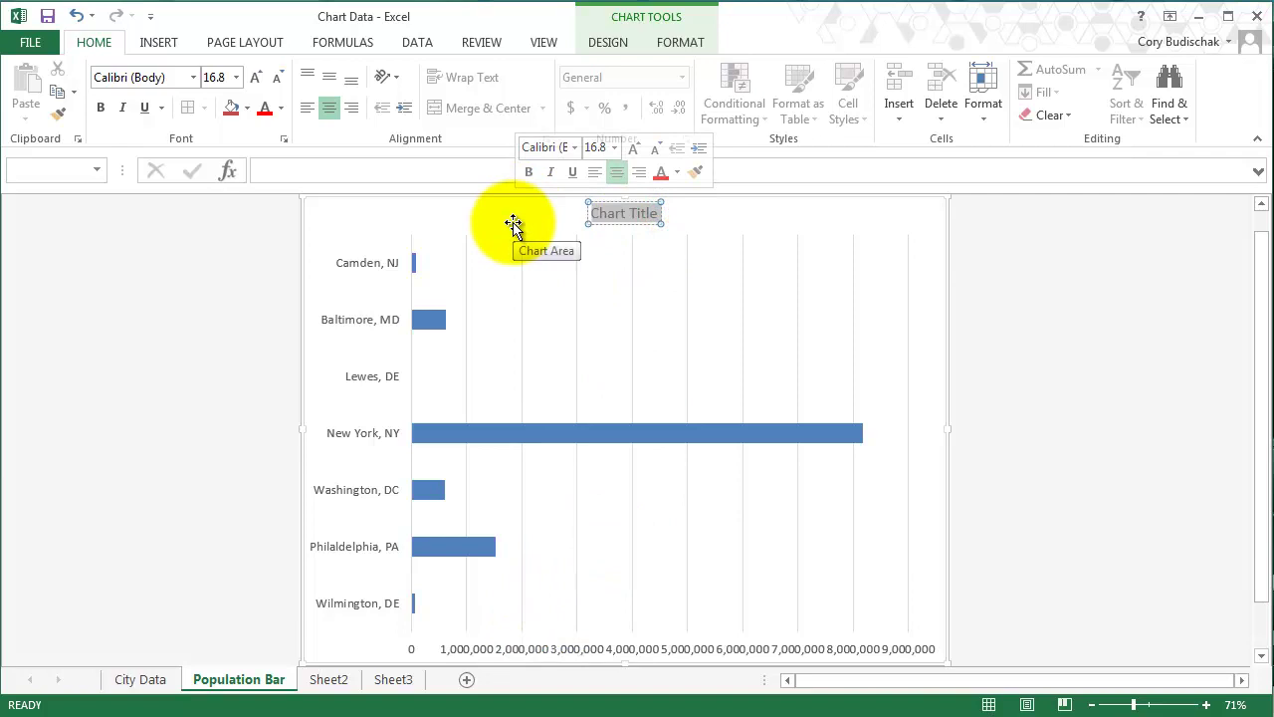
pyautogui.write('Po')
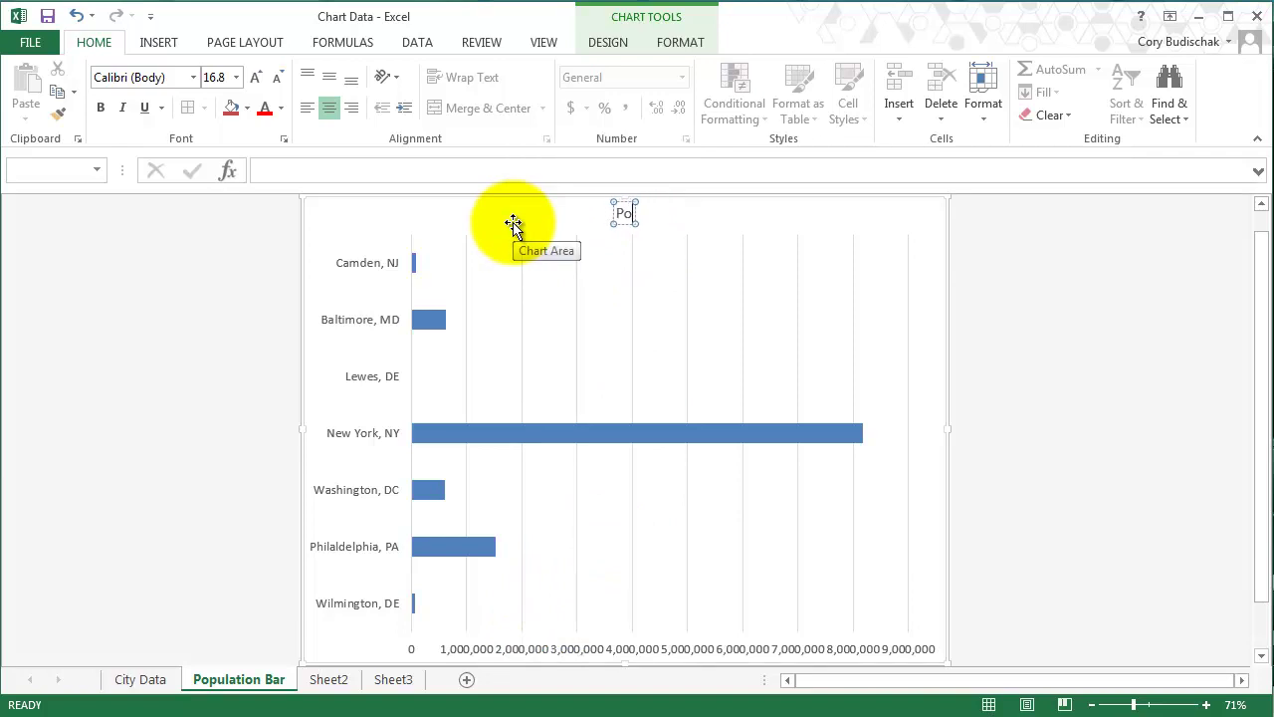
pyautogui.write('lpulation of Some U')
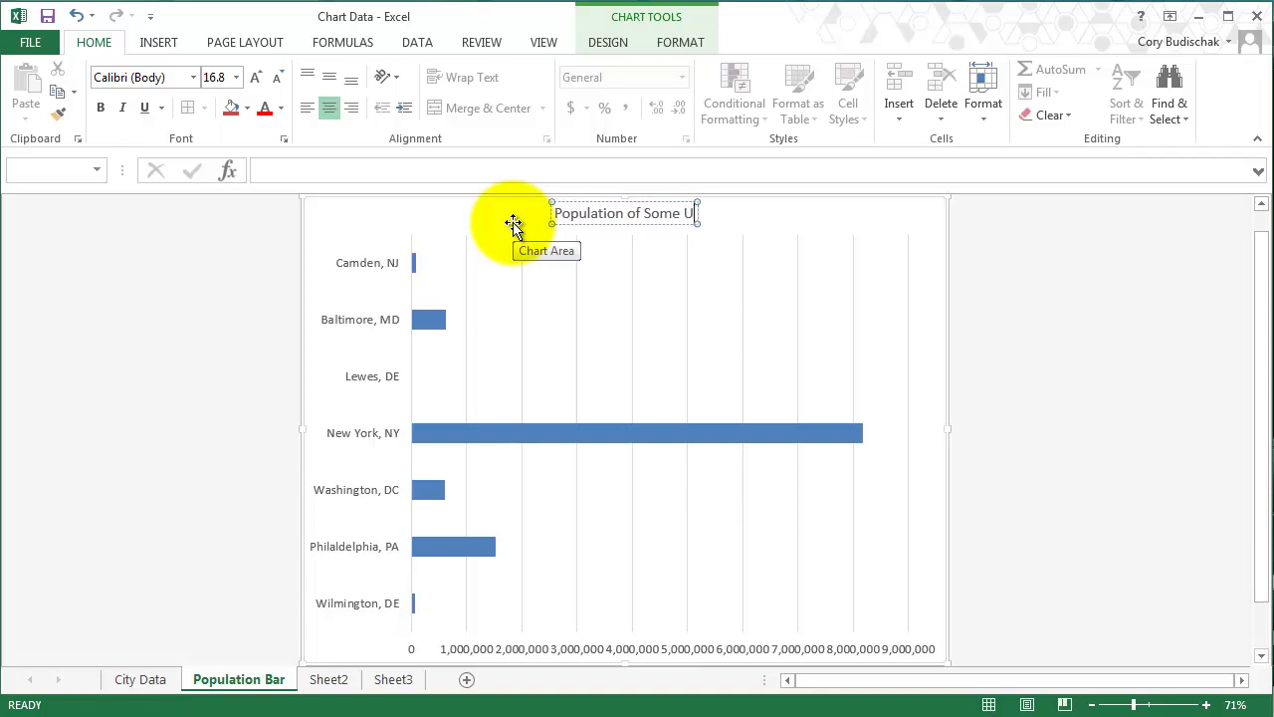
pyautogui.write('nited States')
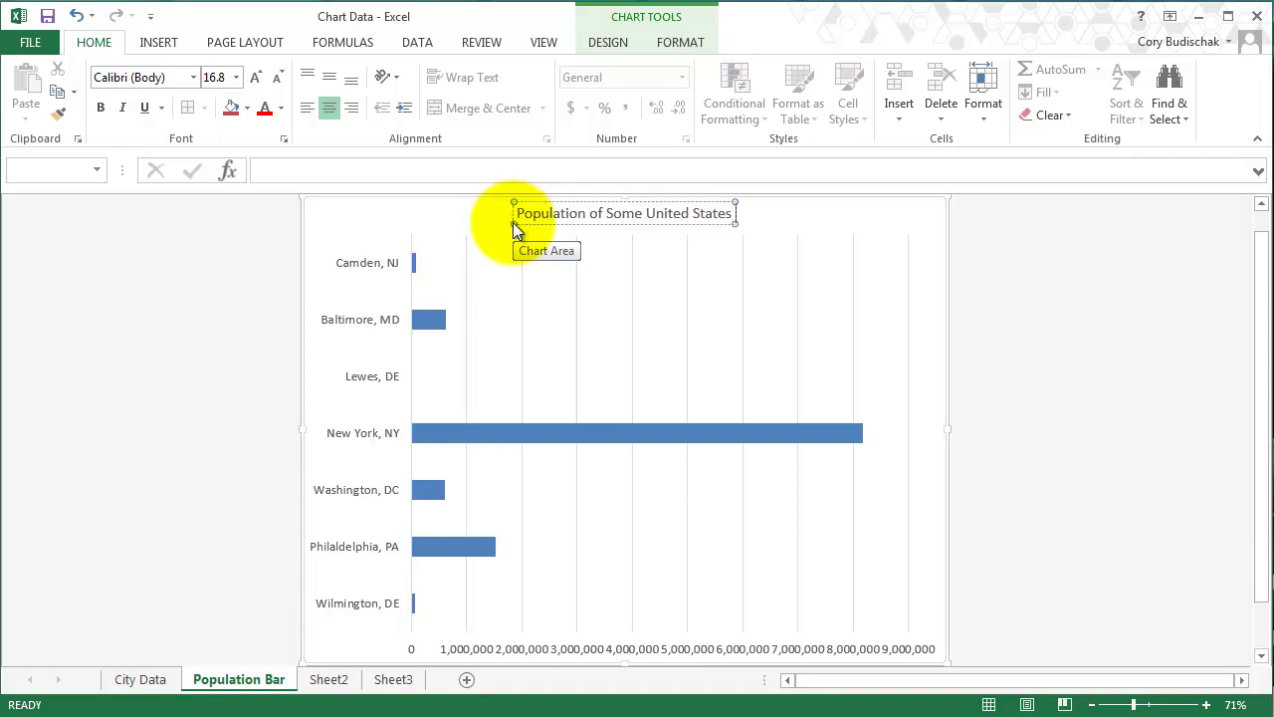
pyautogui.press('BackSpace')
pyautogui.write("'s Cities")
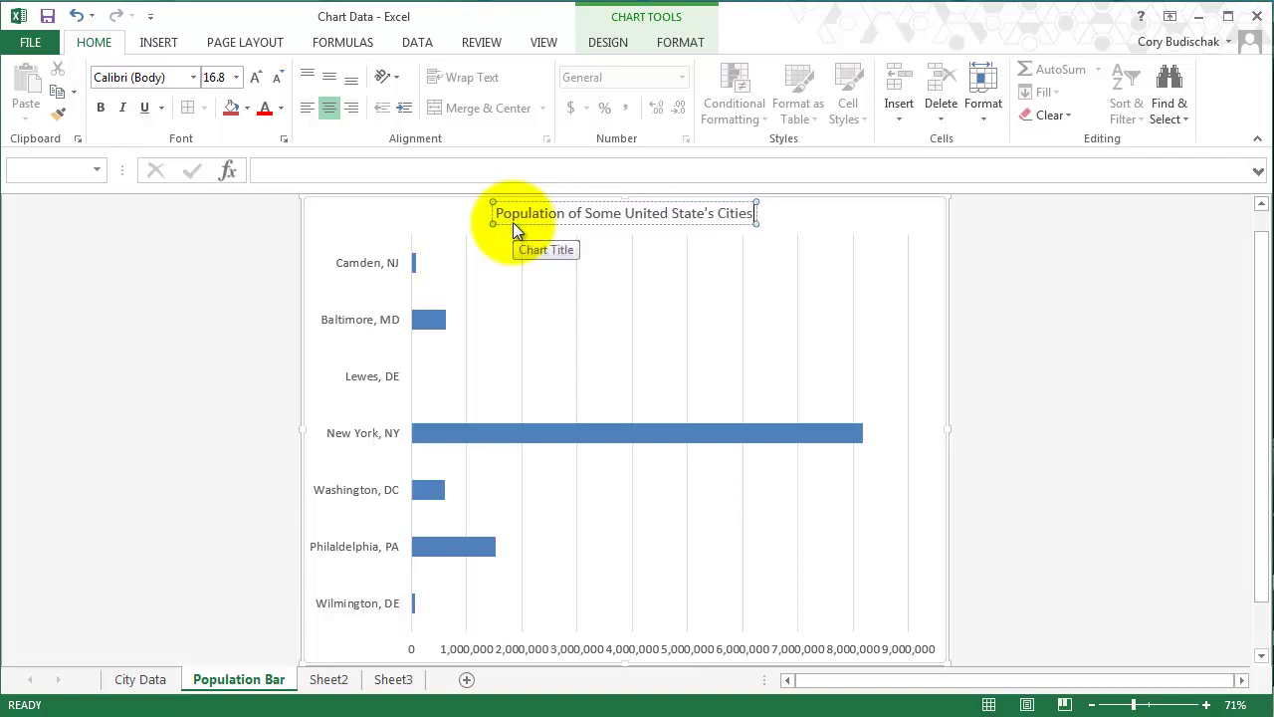
pyautogui.click(202, 367)
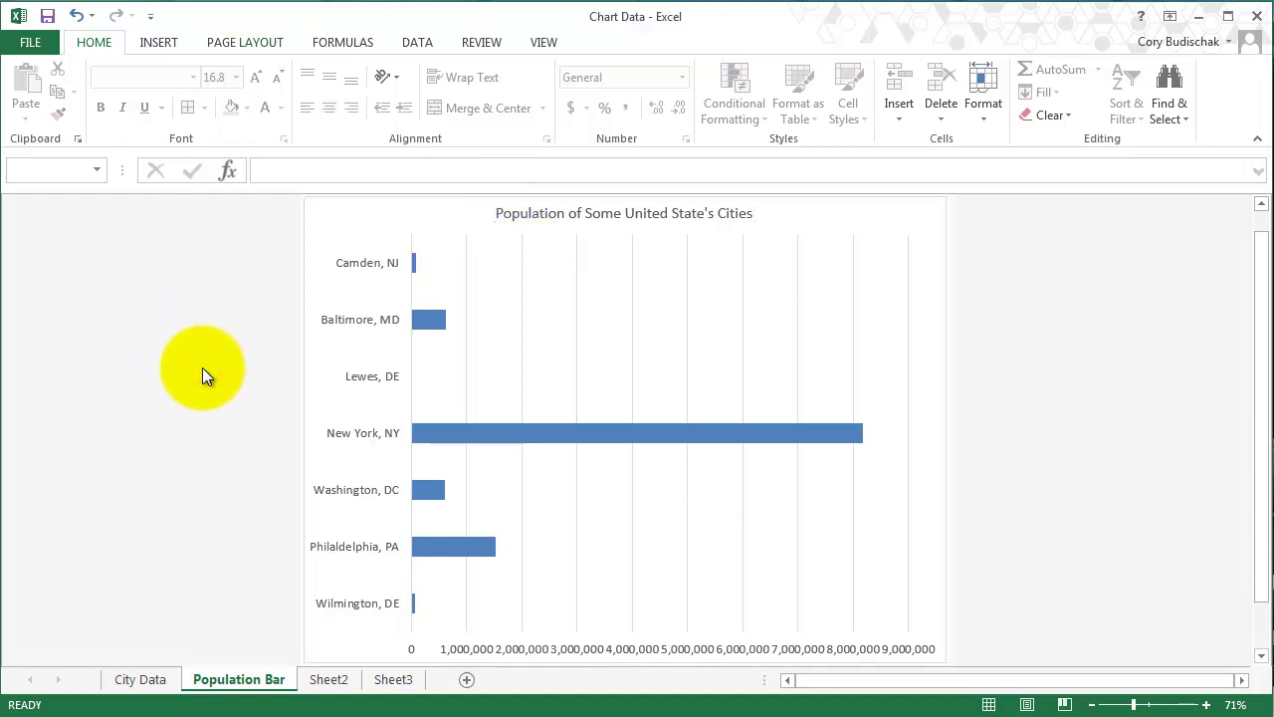
# Step: Add axis titles to the chart and name the vertical axis 'City'
pyautogui.click(708, 303)
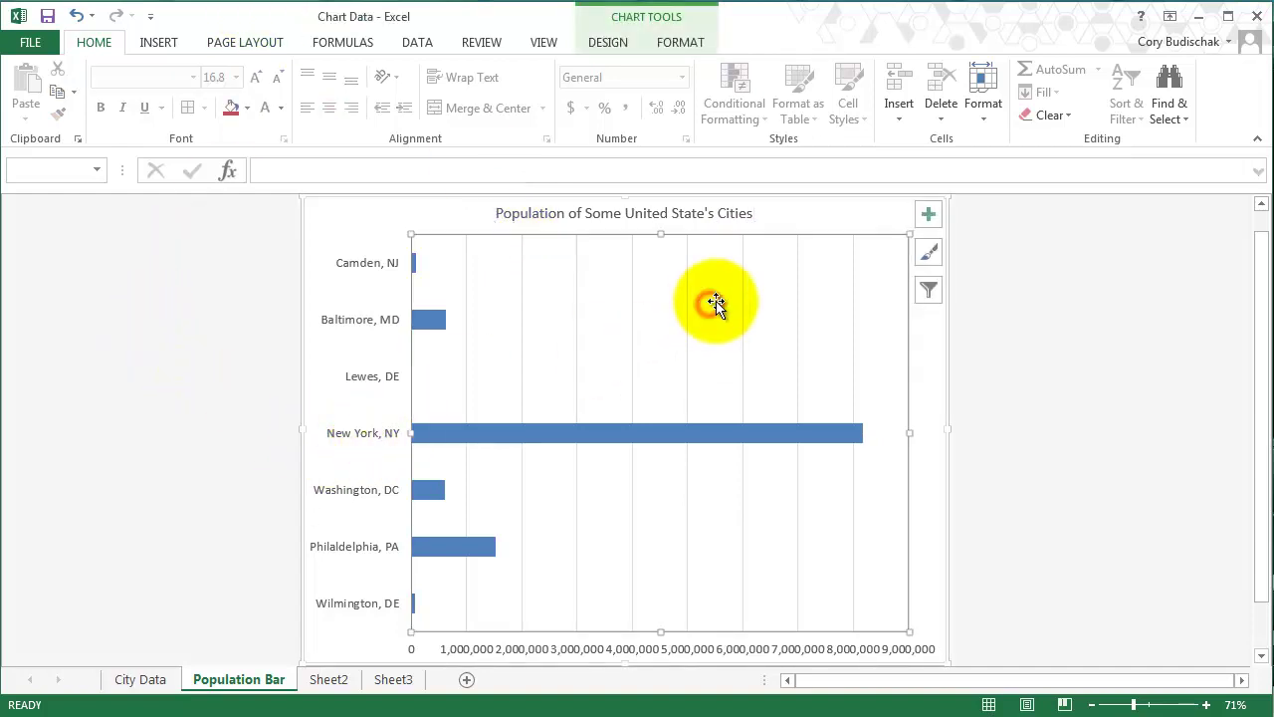
pyautogui.click(930, 216)
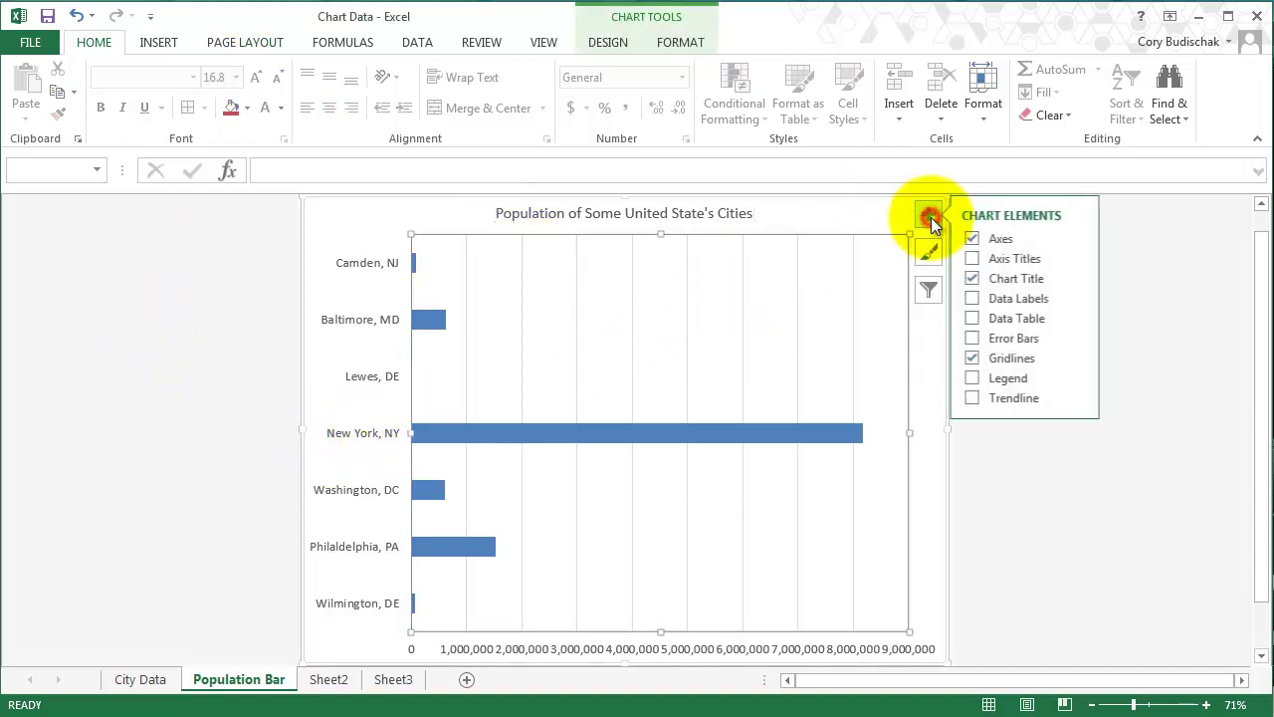
pyautogui.click(975, 258)
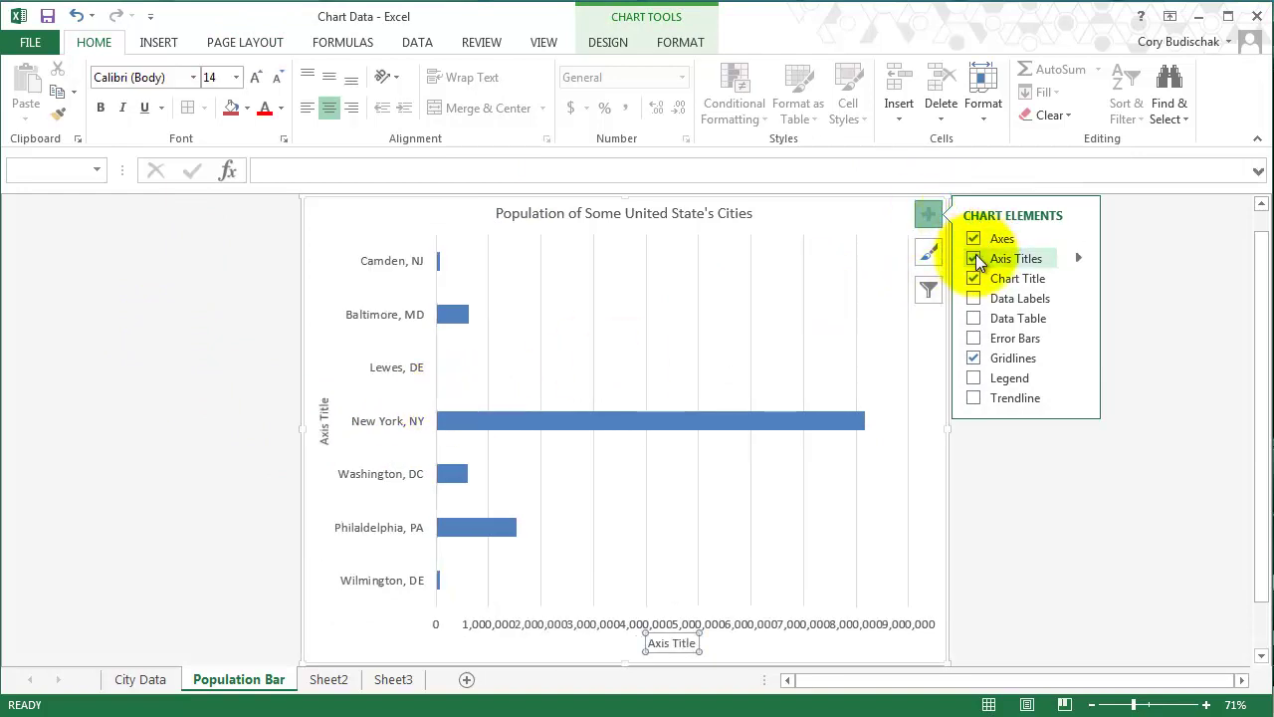
pyautogui.click(323, 414)
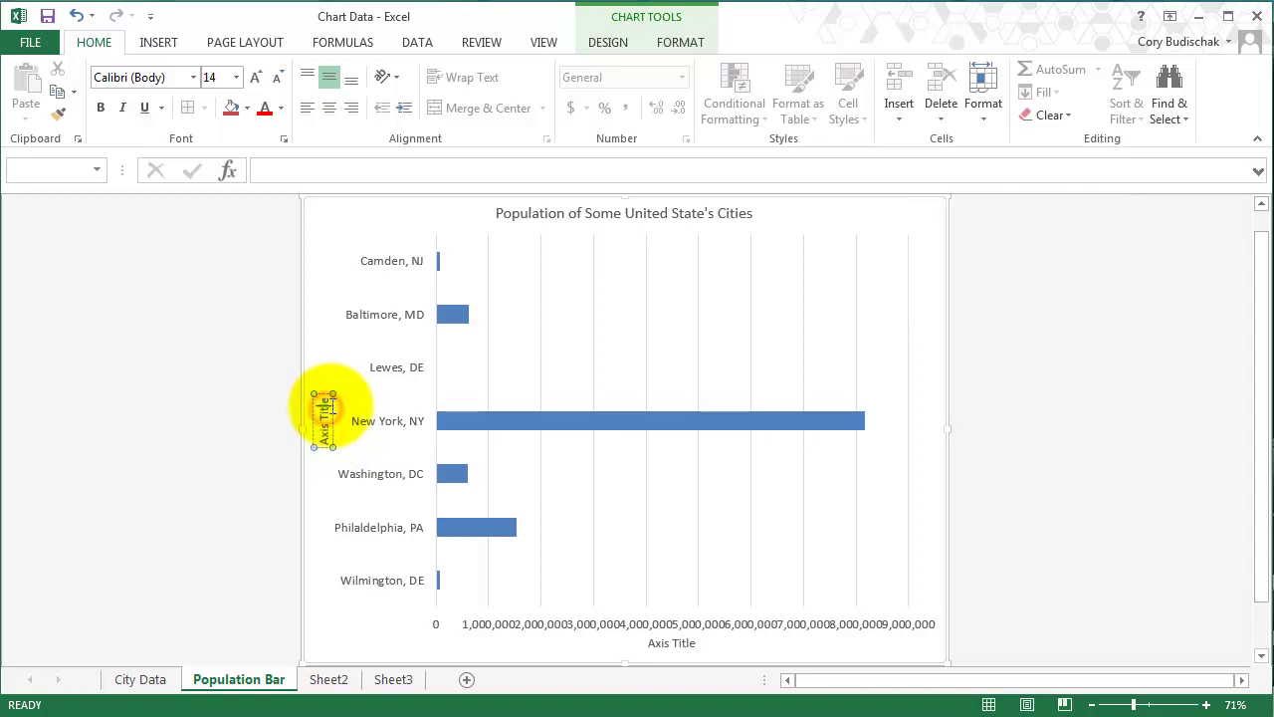
pyautogui.click(329, 400)
pyautogui.press('BackSpace')
pyautogui.press('BackSpace')
pyautogui.press('BackSpace')
pyautogui.press('BackSpace')
pyautogui.press('BackSpace')
pyautogui.press('BackSpace')
pyautogui.press('BackSpace')
pyautogui.press('BackSpace')
pyautogui.press('BackSpace')
pyautogui.press('BackSpace')
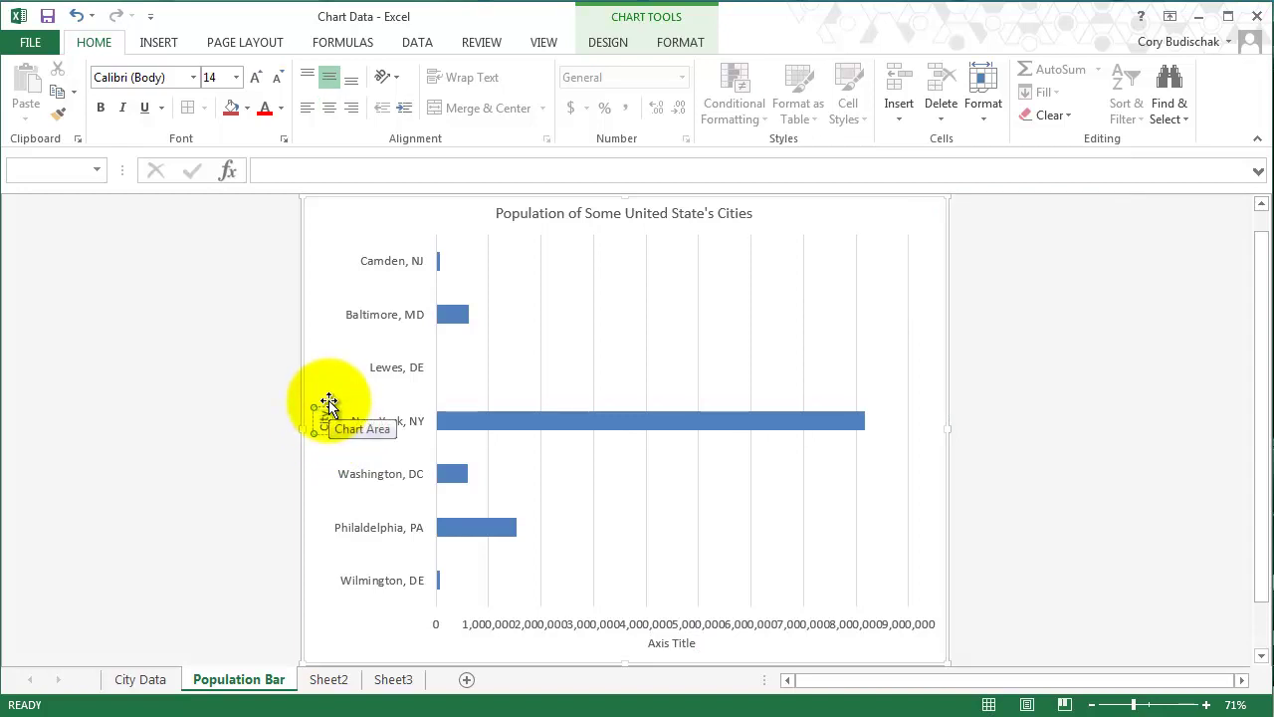
pyautogui.write('City')
# Step: Name the horizontal axis title 'Population'
pyautogui.click(683, 644)
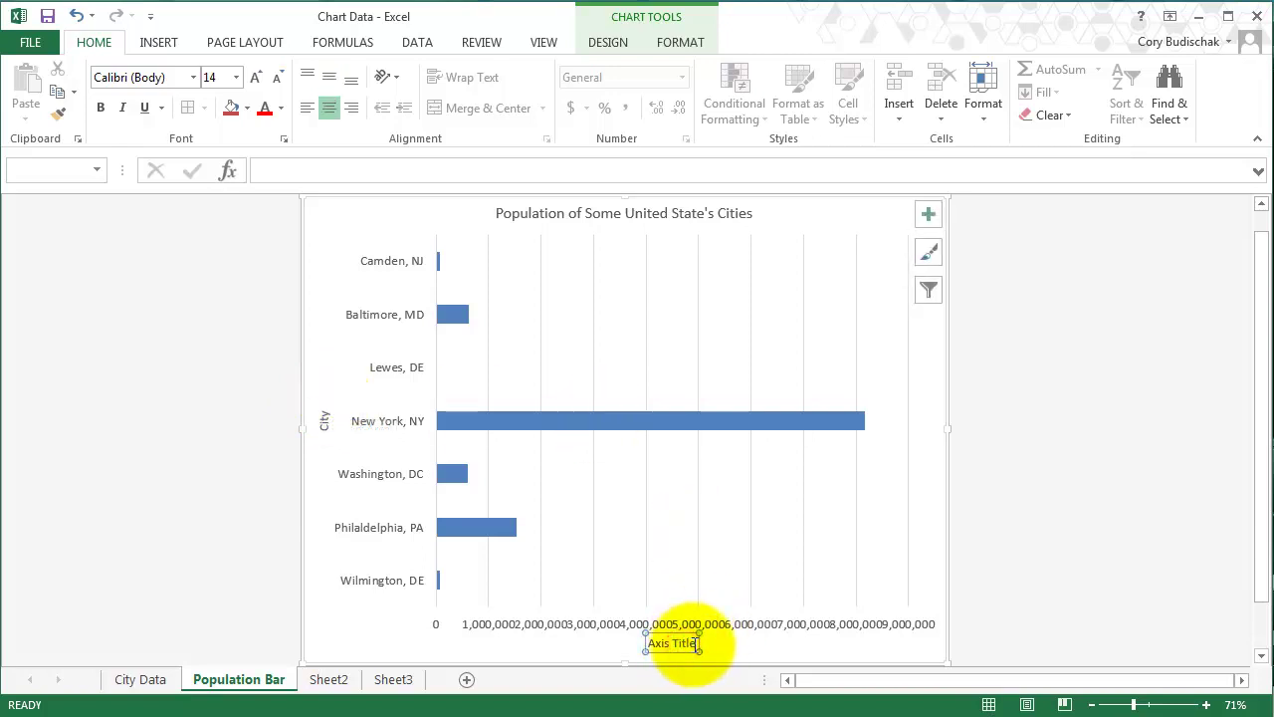
pyautogui.moveTo(697, 643); pyautogui.dragTo(632, 646)
pyautogui.write('Population')
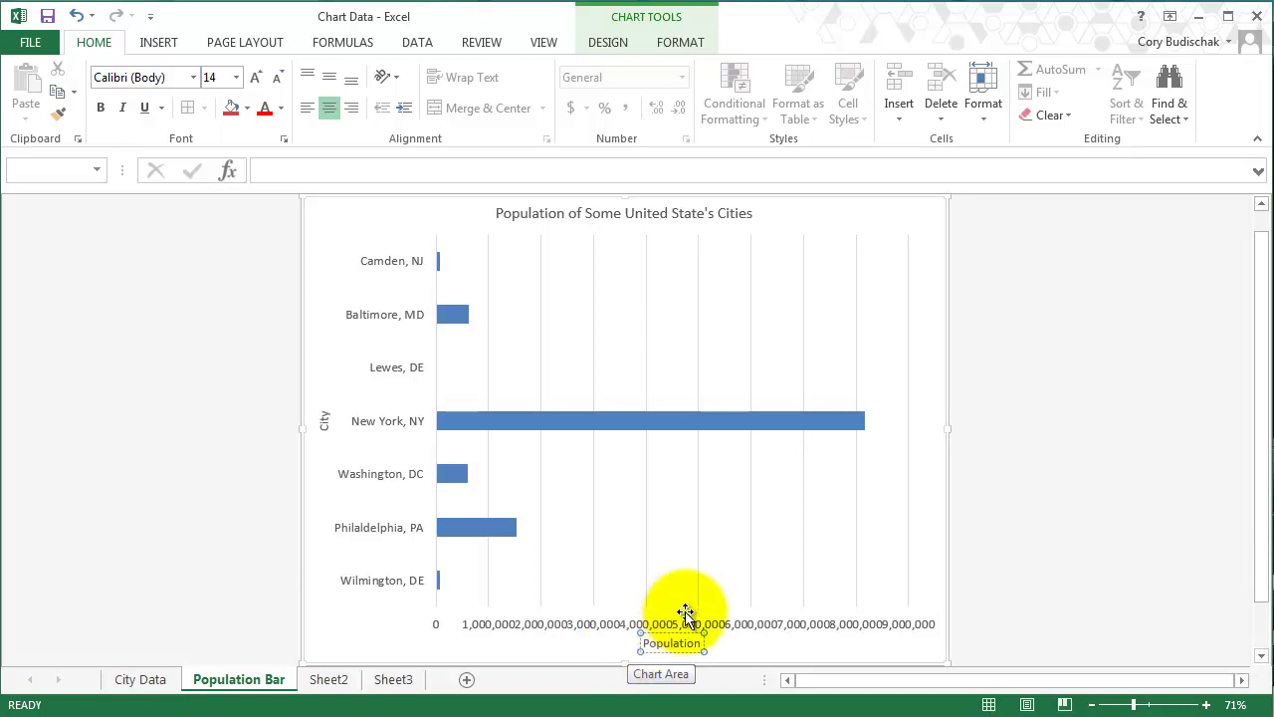
pyautogui.click(1135, 440)
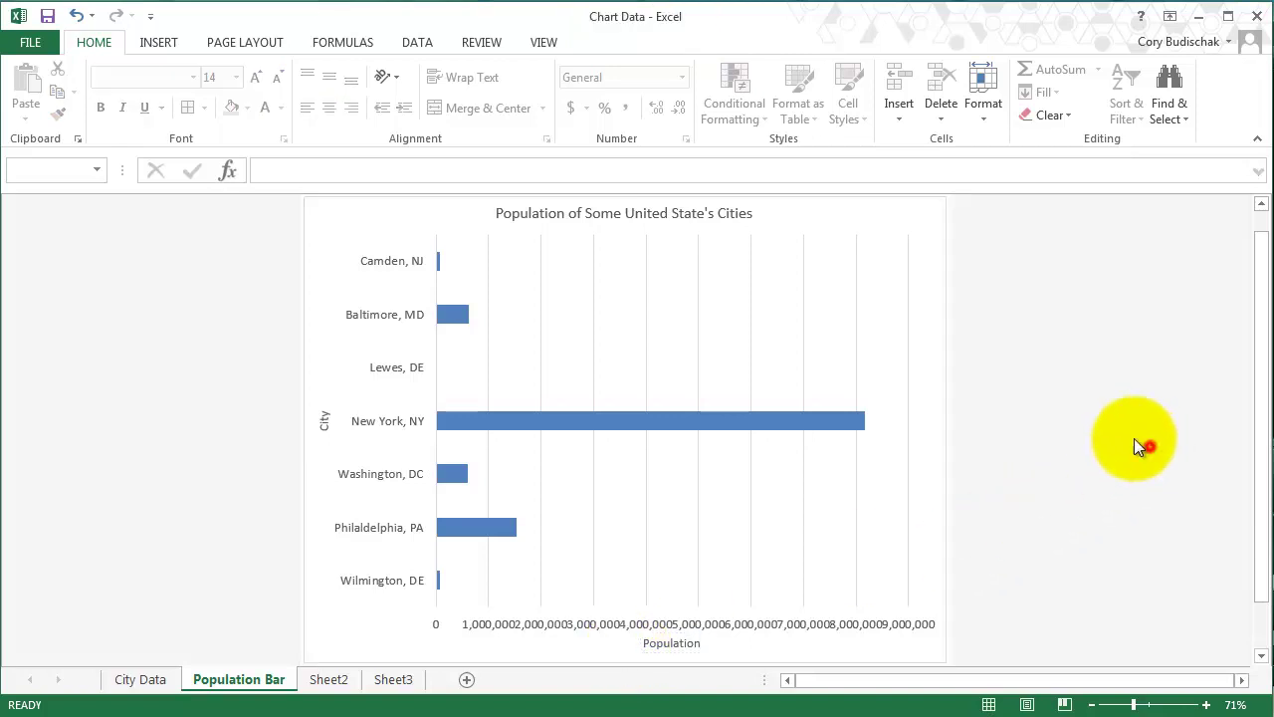
# Step: Bring up the Format Axis settings for the horizontal population axis
pyautogui.click(579, 627)
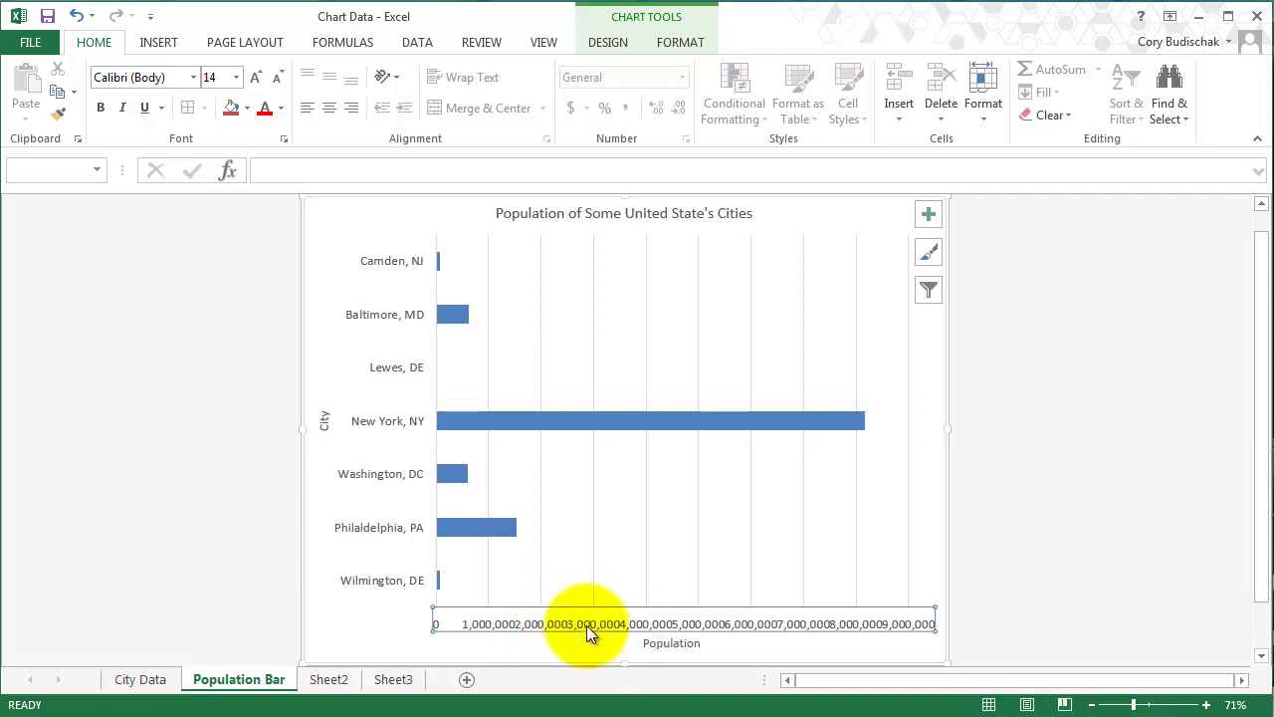
pyautogui.rightClick(586, 623)
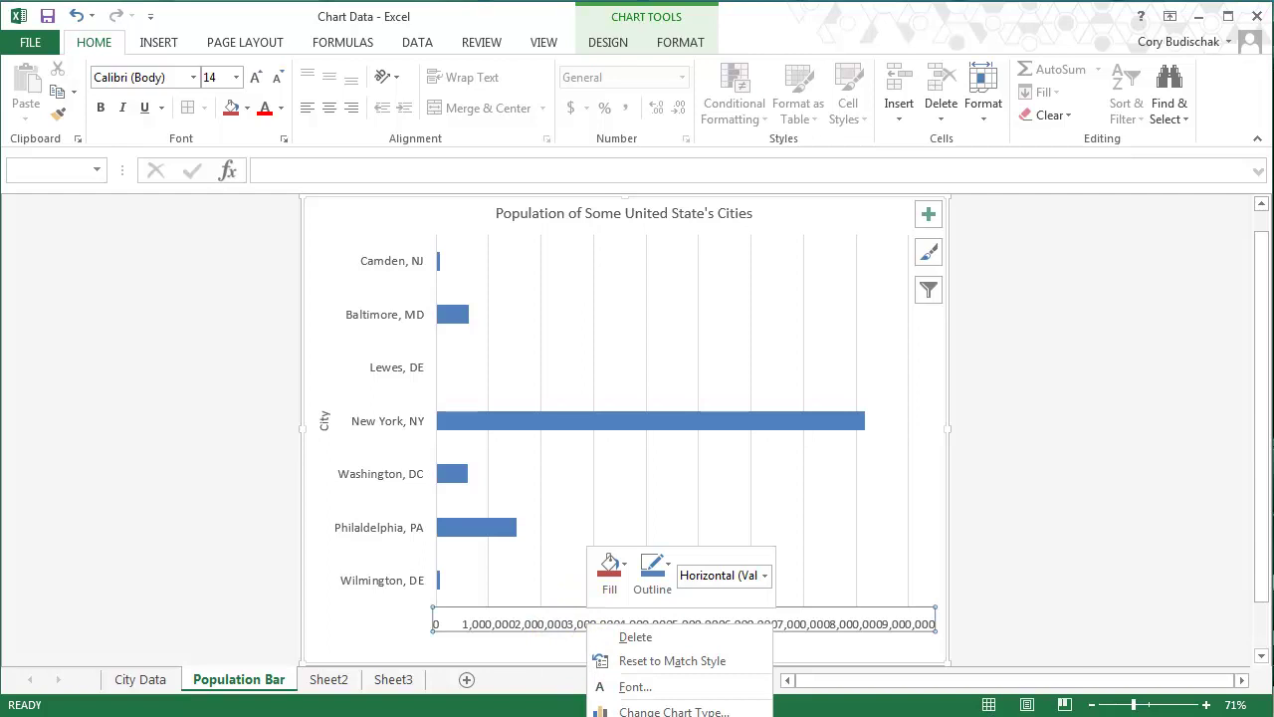
pyautogui.click(657, 716)
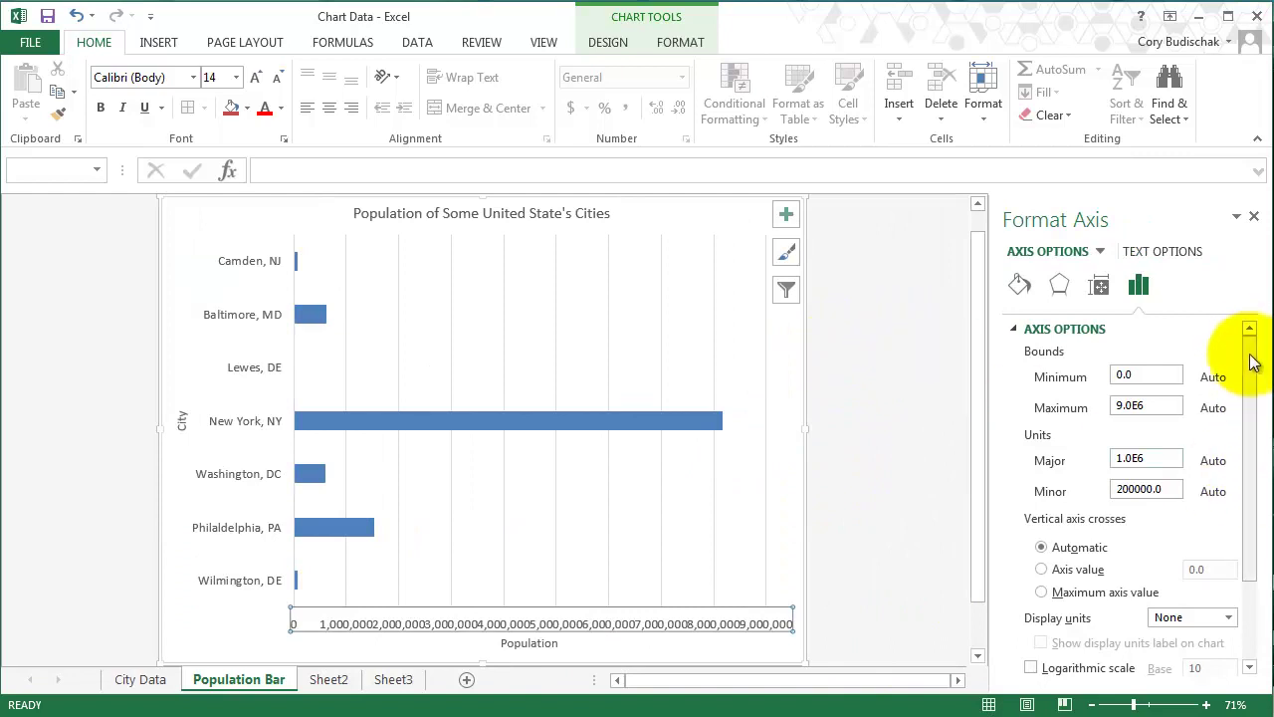
pyautogui.scroll(-3, 1252, 363)
pyautogui.click(1014, 642)
pyautogui.moveTo(1249, 515); pyautogui.dragTo(1247, 577)
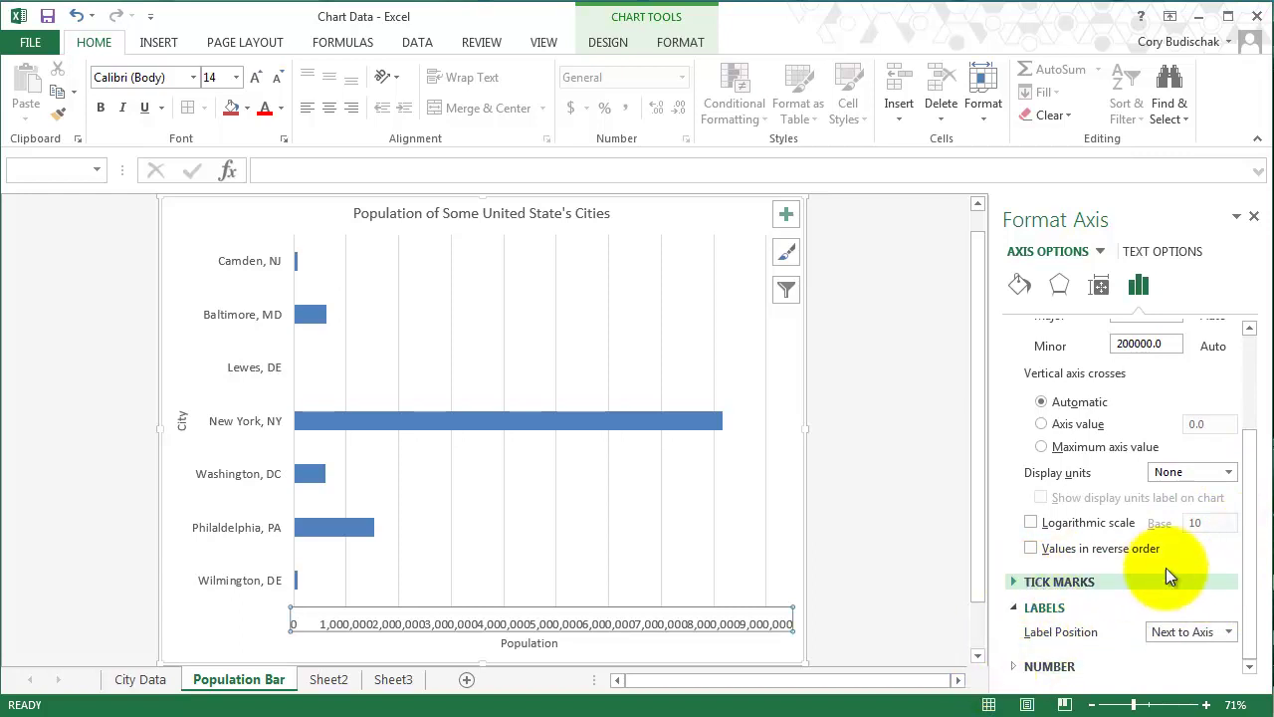
# Step: Set the axis labels' text direction to Rotate all text 90°
pyautogui.click(1107, 285)
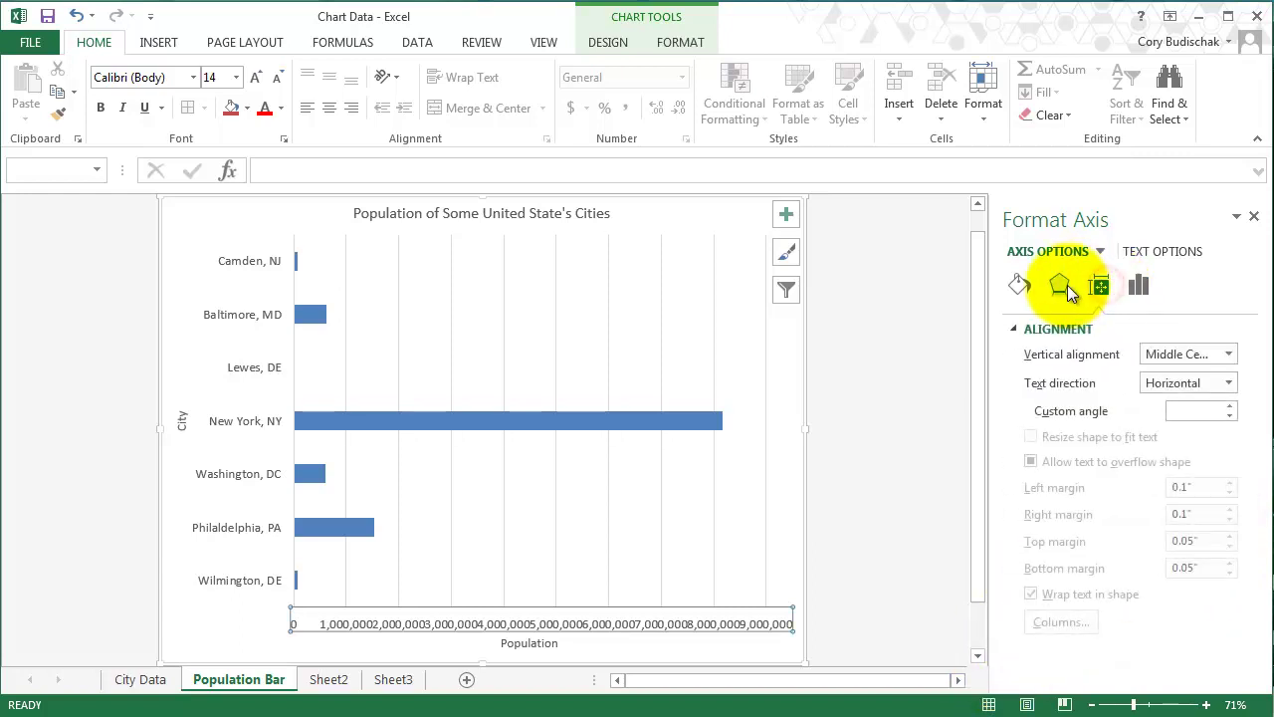
pyautogui.click(1219, 385)
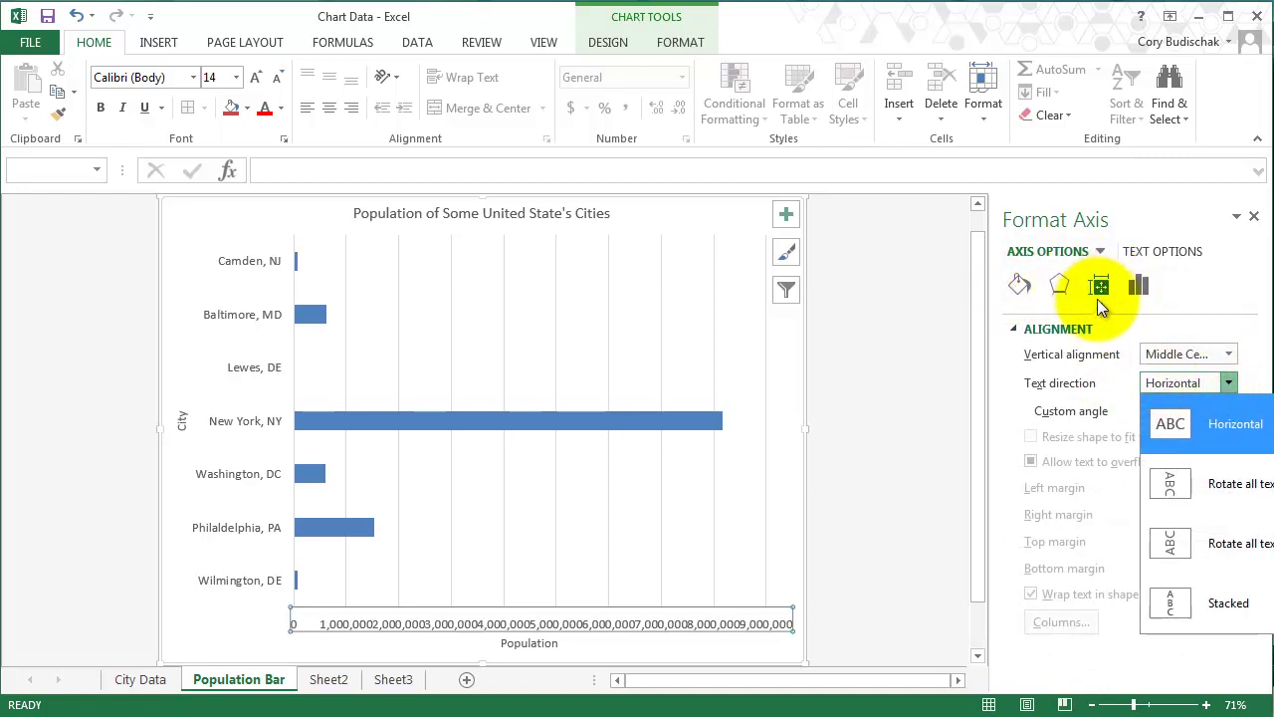
pyautogui.click(1191, 482)
pyautogui.scroll(-1, 563, 456)
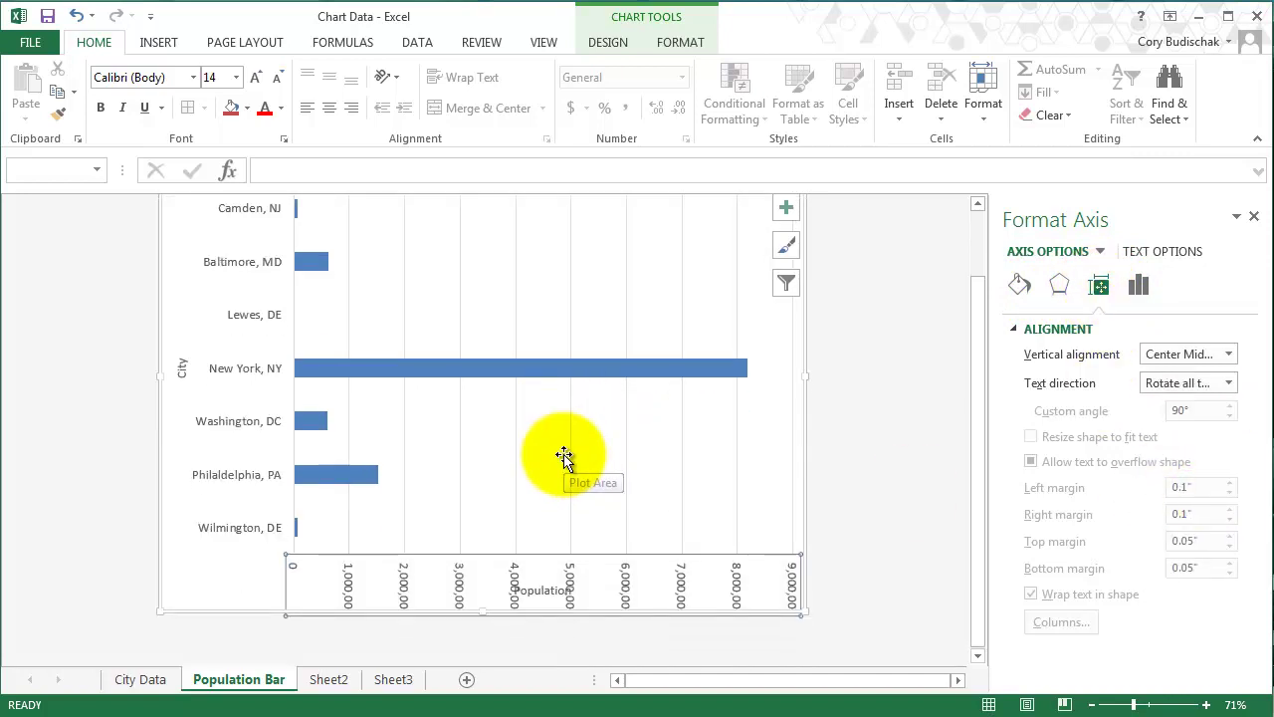
pyautogui.click(1227, 383)
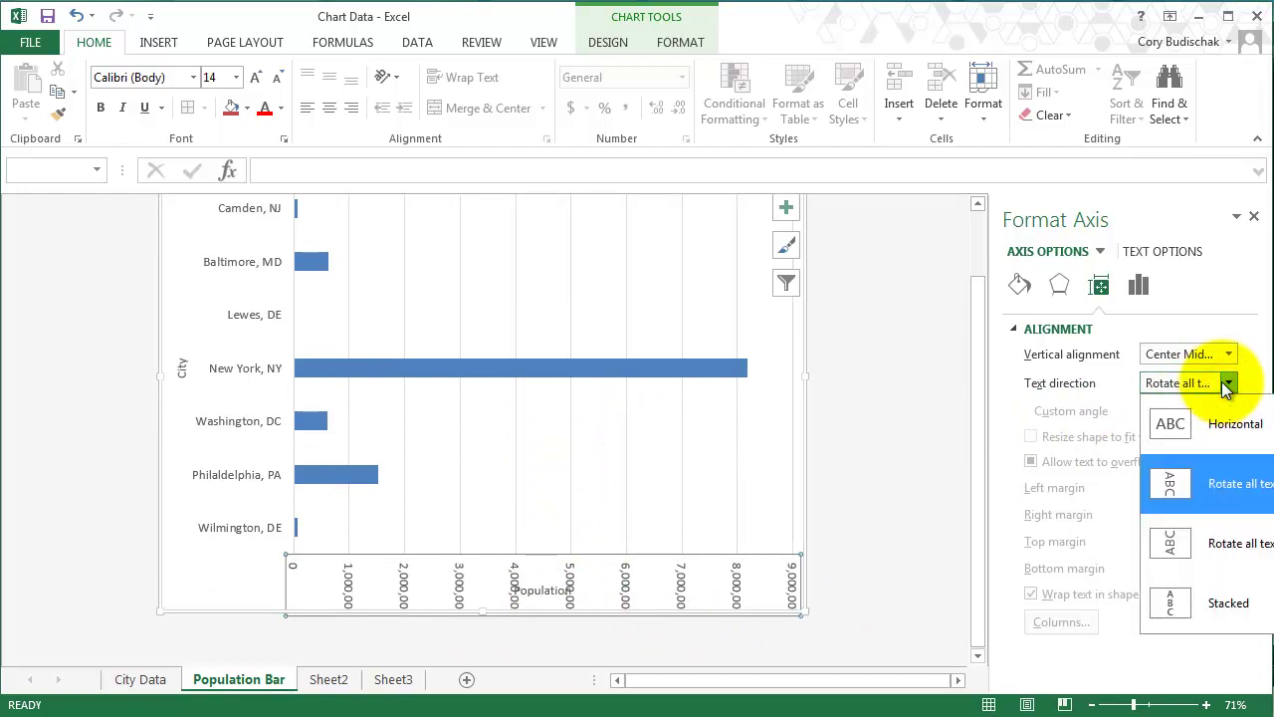
pyautogui.click(1194, 602)
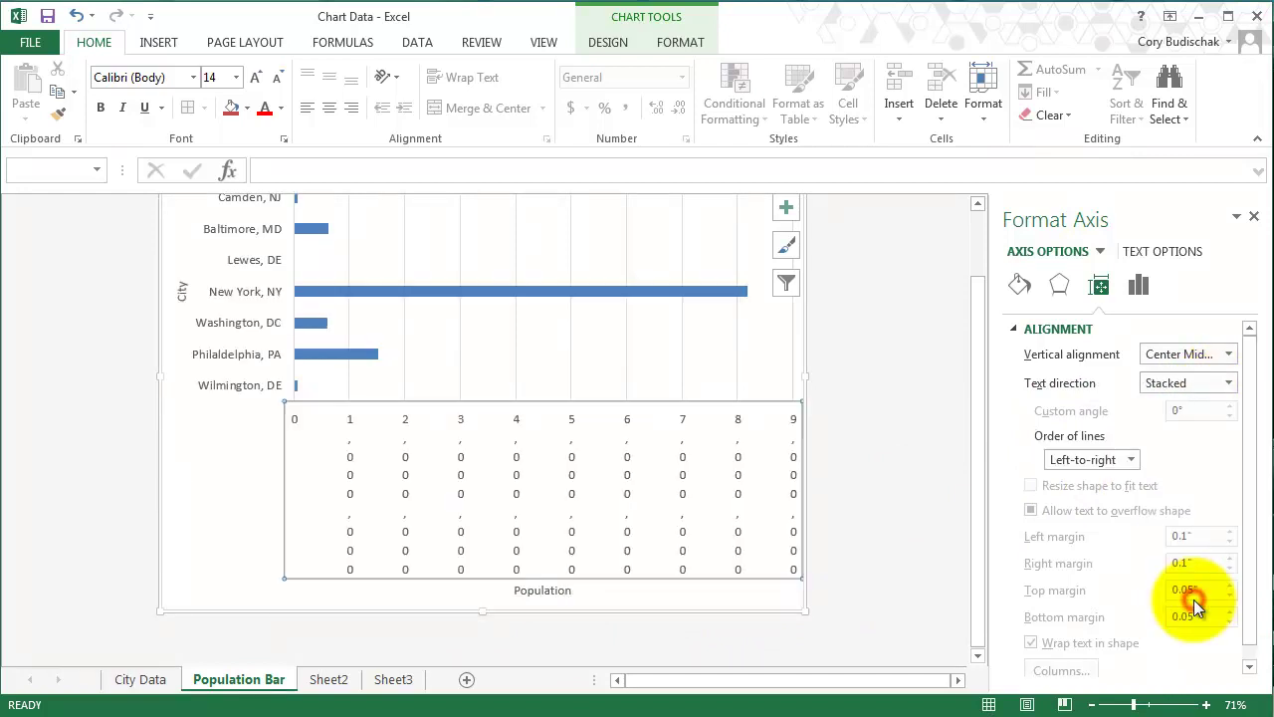
pyautogui.click(1225, 384)
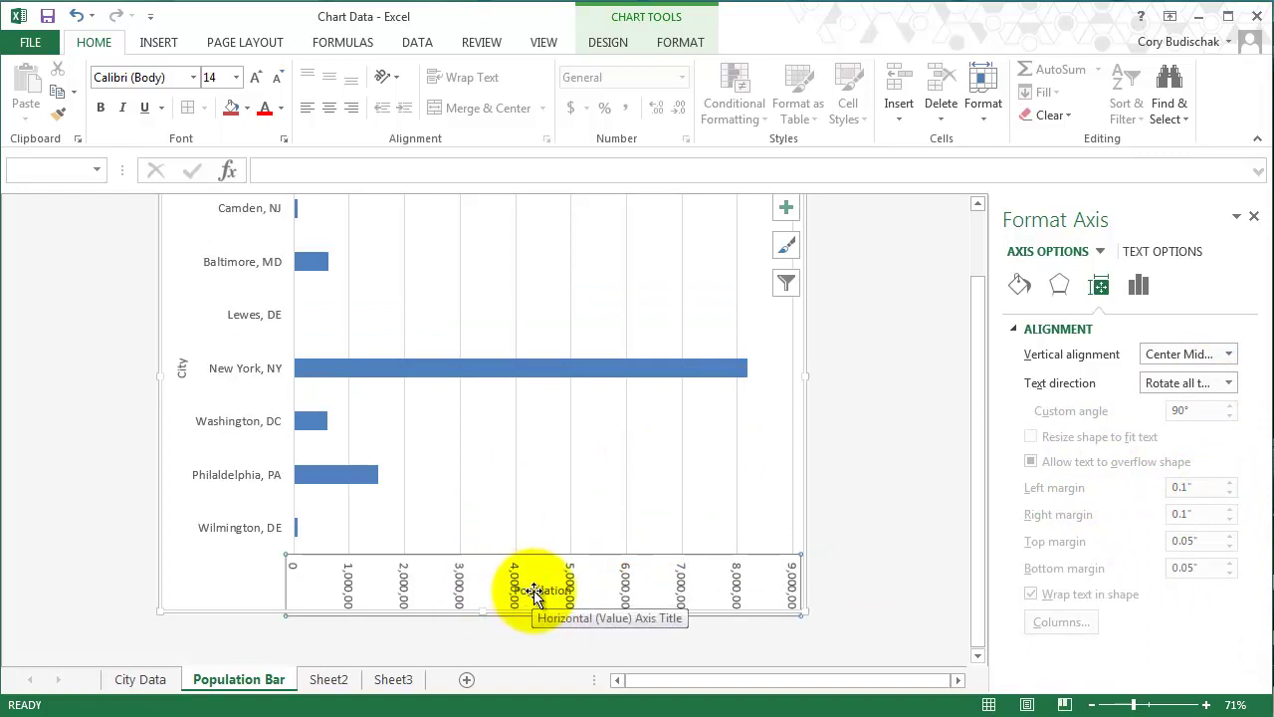
# Step: Shorten the plot area by dragging its bottom edge upward
pyautogui.moveTo(534, 595); pyautogui.dragTo(289, 598)
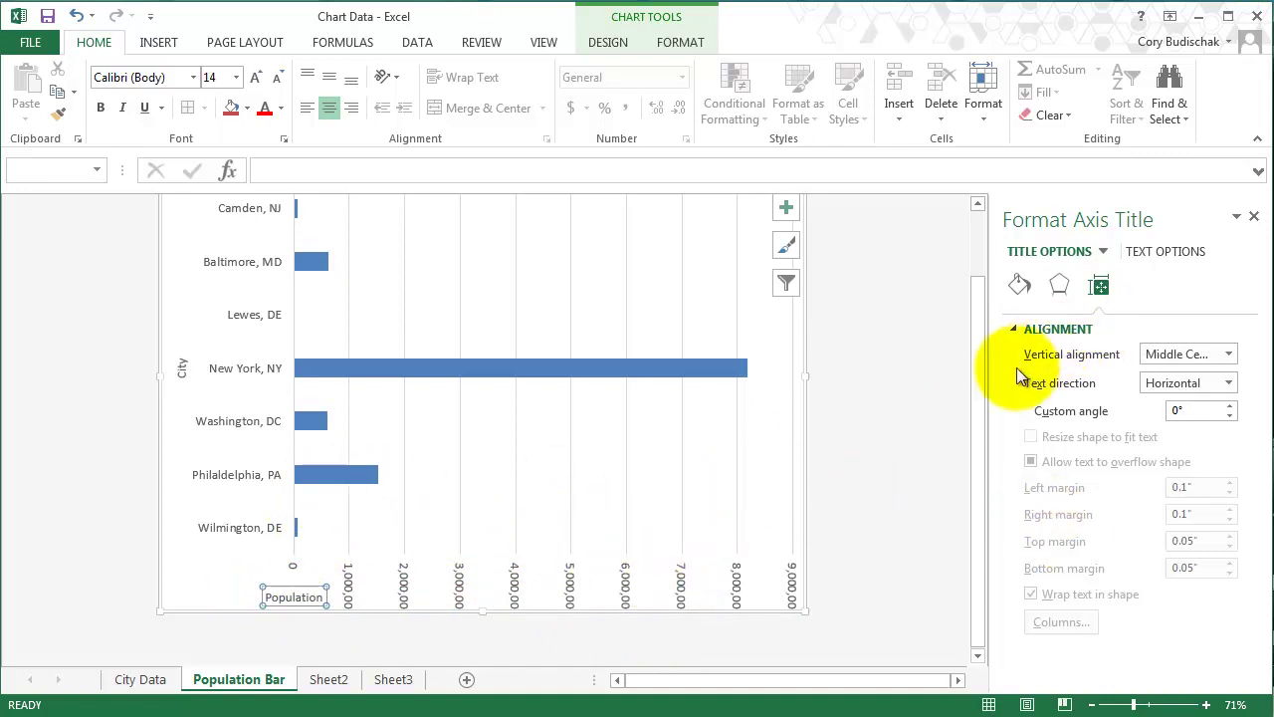
pyautogui.moveTo(974, 397); pyautogui.dragTo(984, 358)
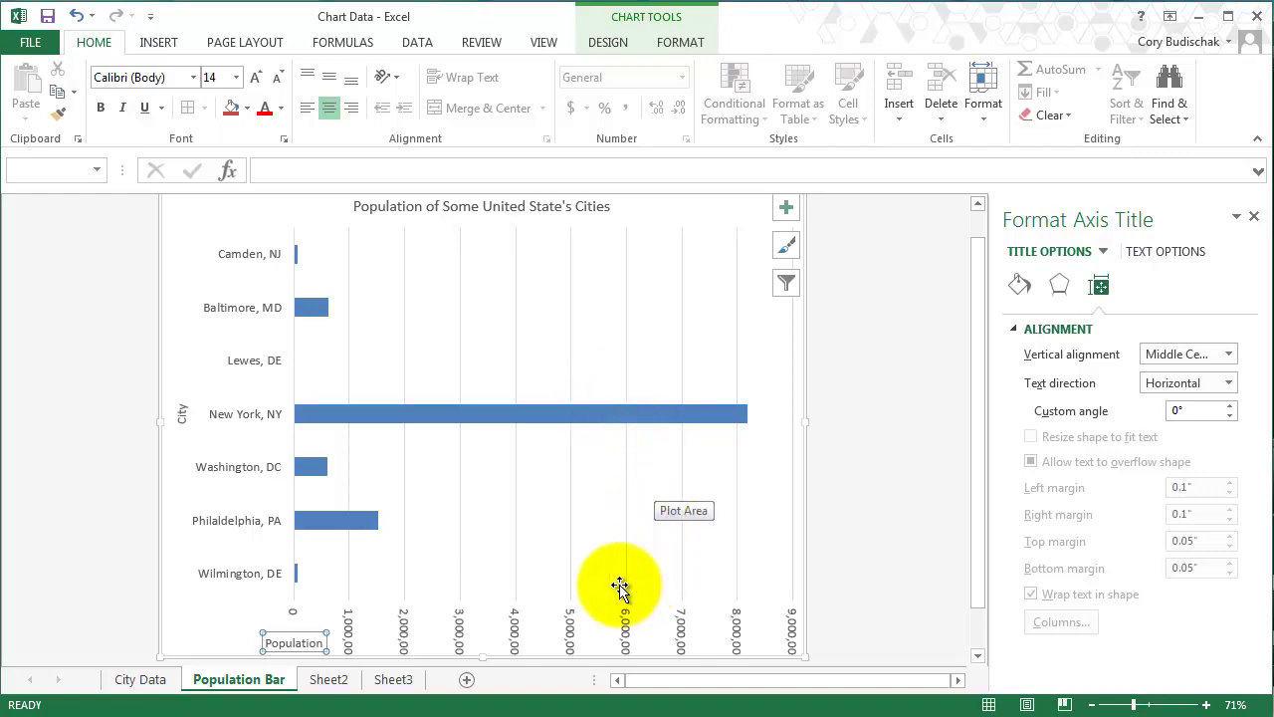
pyautogui.click(516, 558)
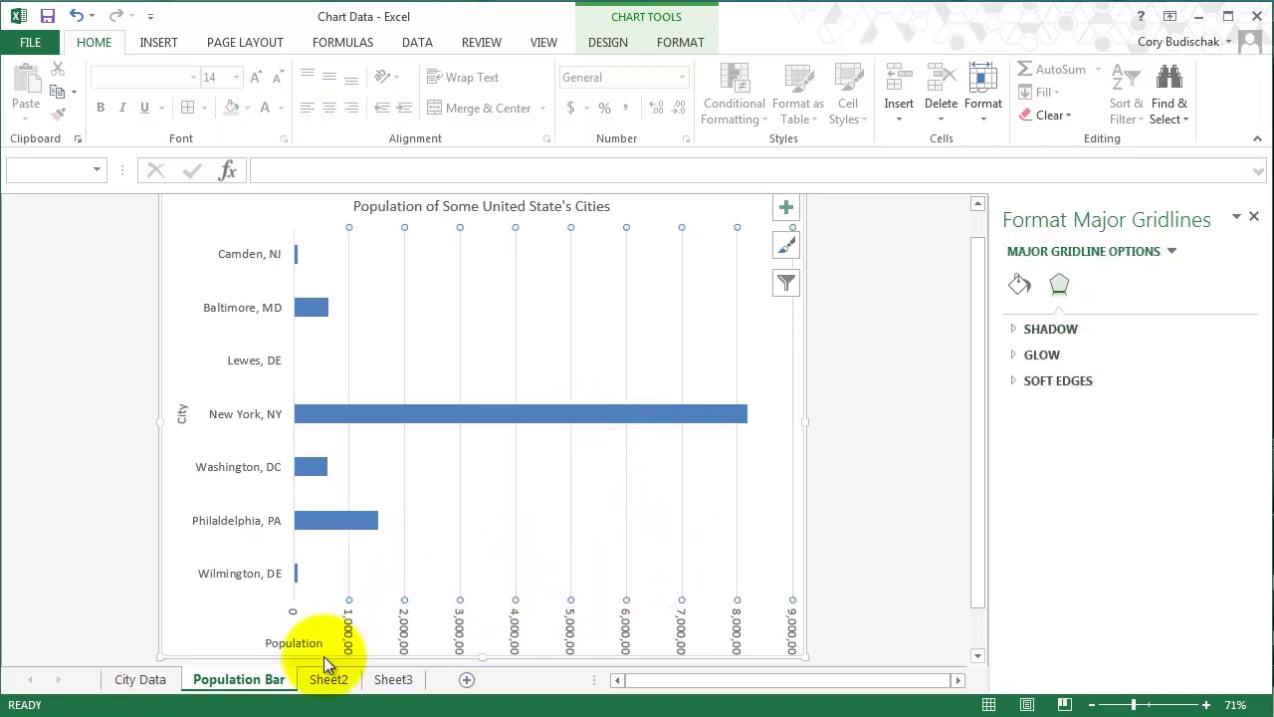
pyautogui.click(291, 642)
pyautogui.click(586, 562)
pyautogui.moveTo(544, 600); pyautogui.dragTo(544, 547)
# Step: Centre the Population axis title beneath the horizontal axis numbers
pyautogui.click(288, 637)
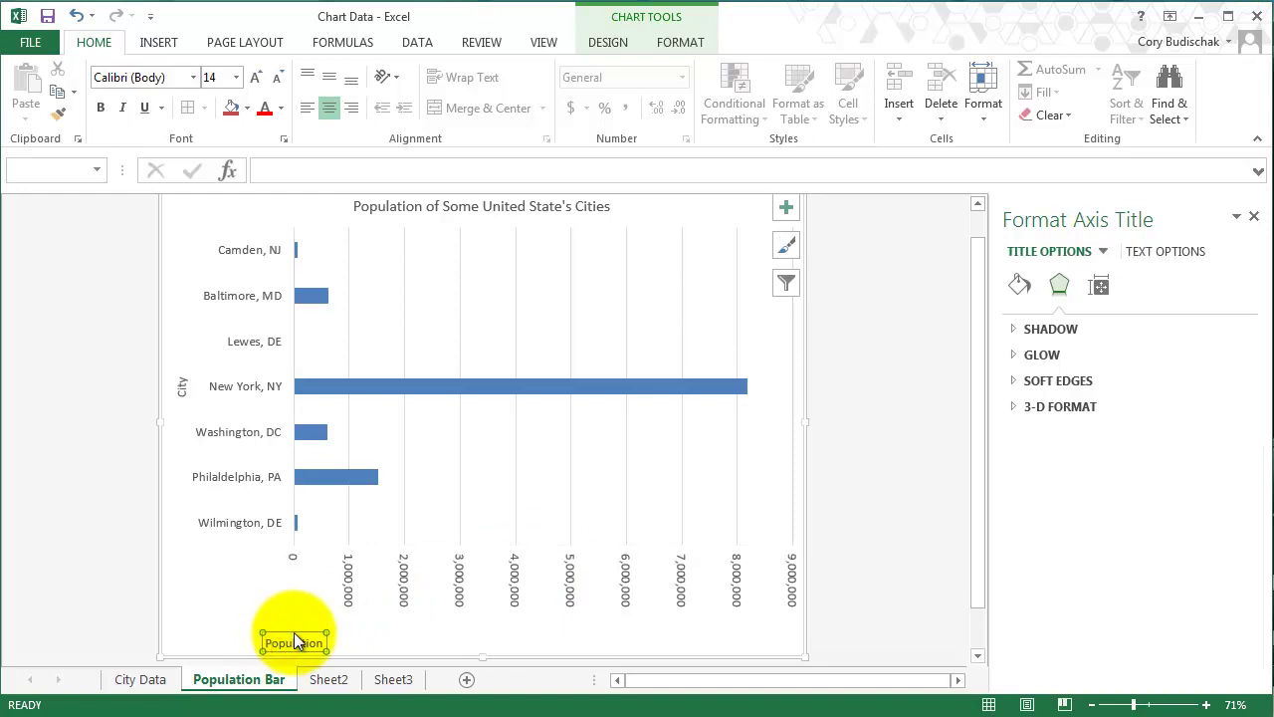
pyautogui.click(347, 648)
pyautogui.click(302, 641)
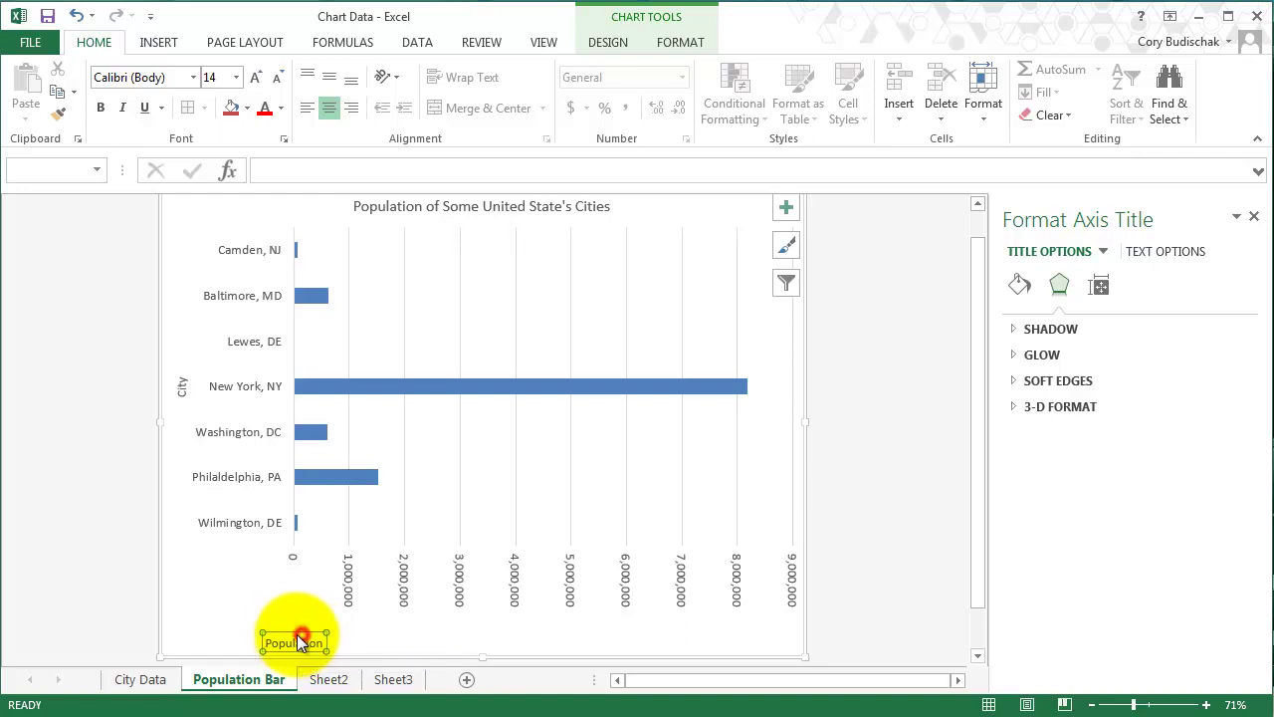
pyautogui.moveTo(297, 632); pyautogui.dragTo(554, 625)
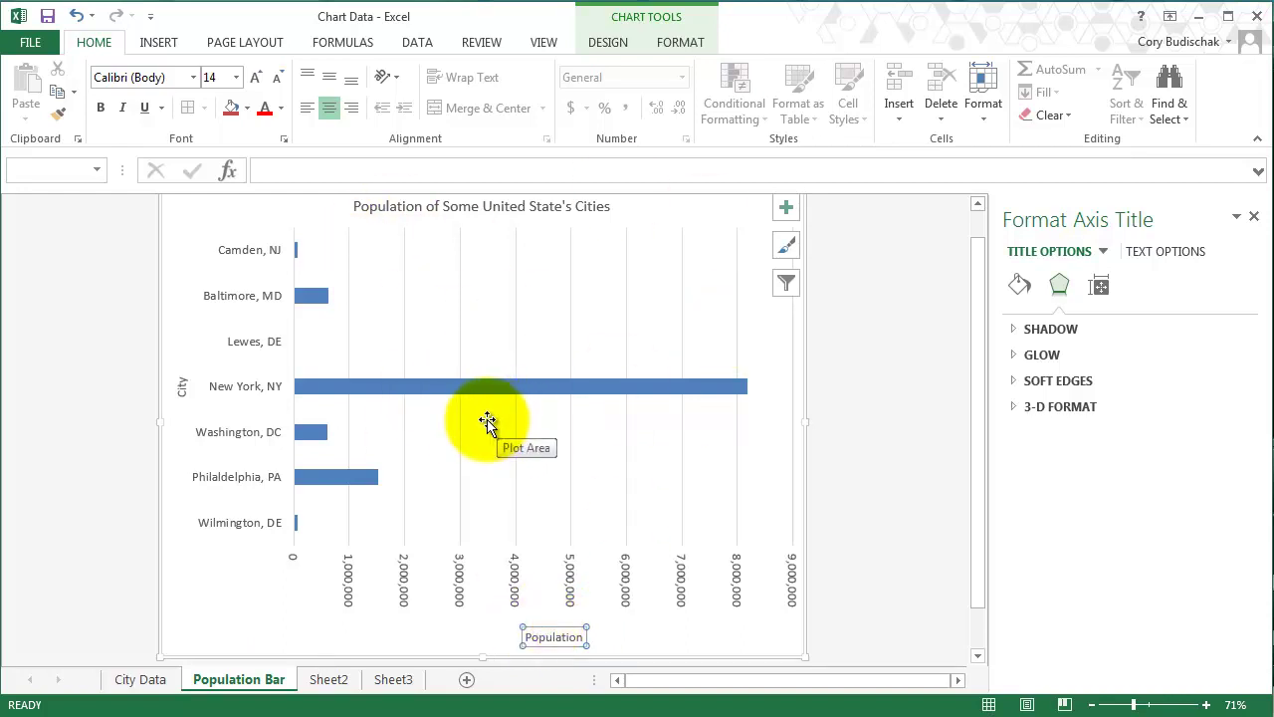
pyautogui.click(152, 683)
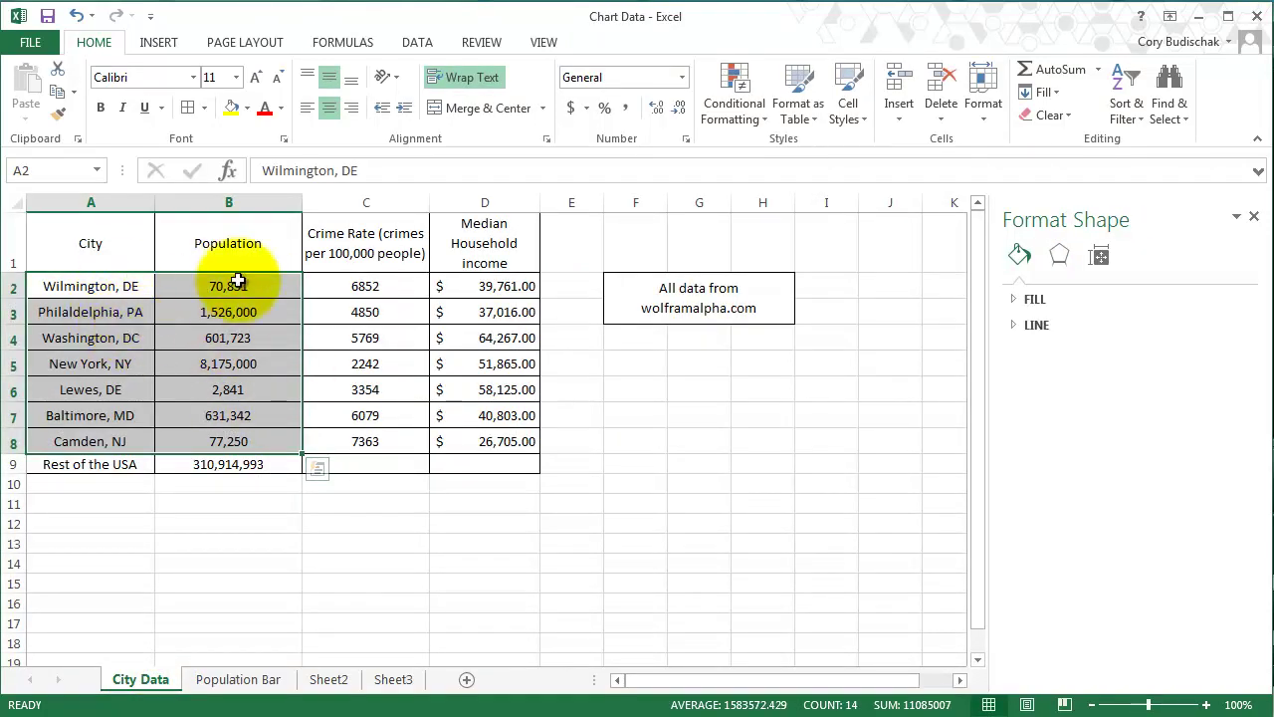
pyautogui.click(149, 38)
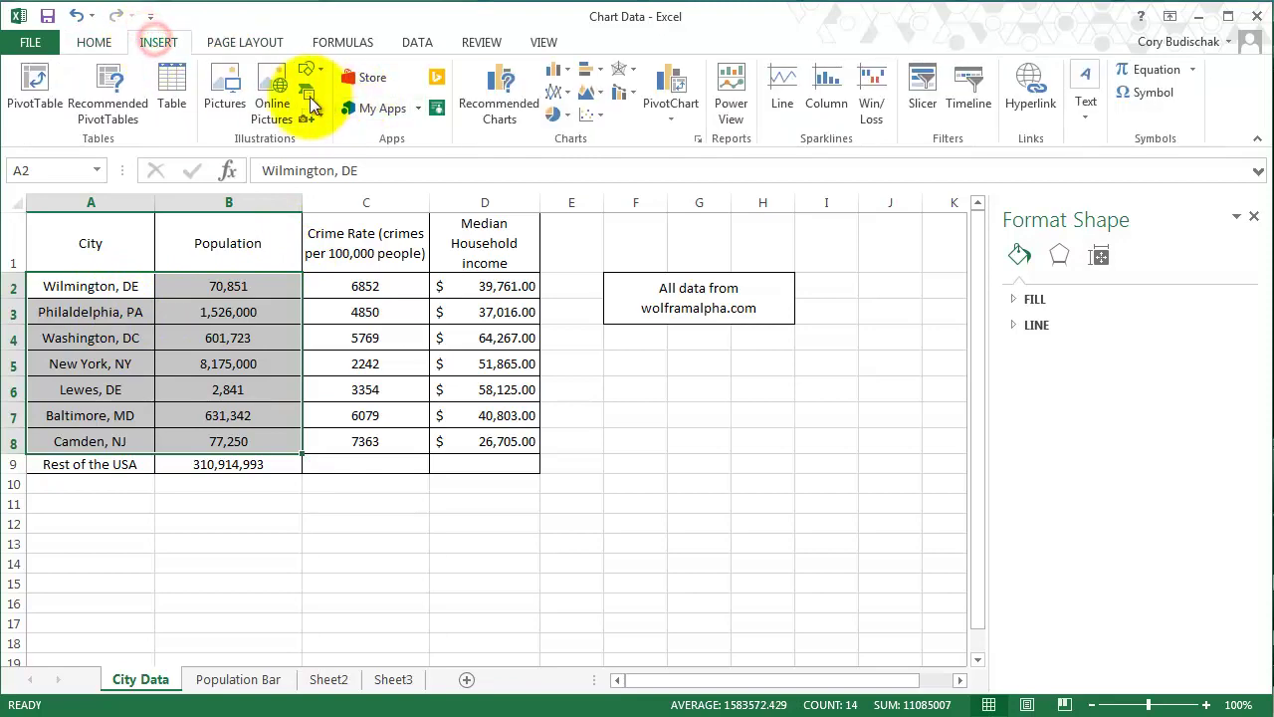
pyautogui.click(481, 104)
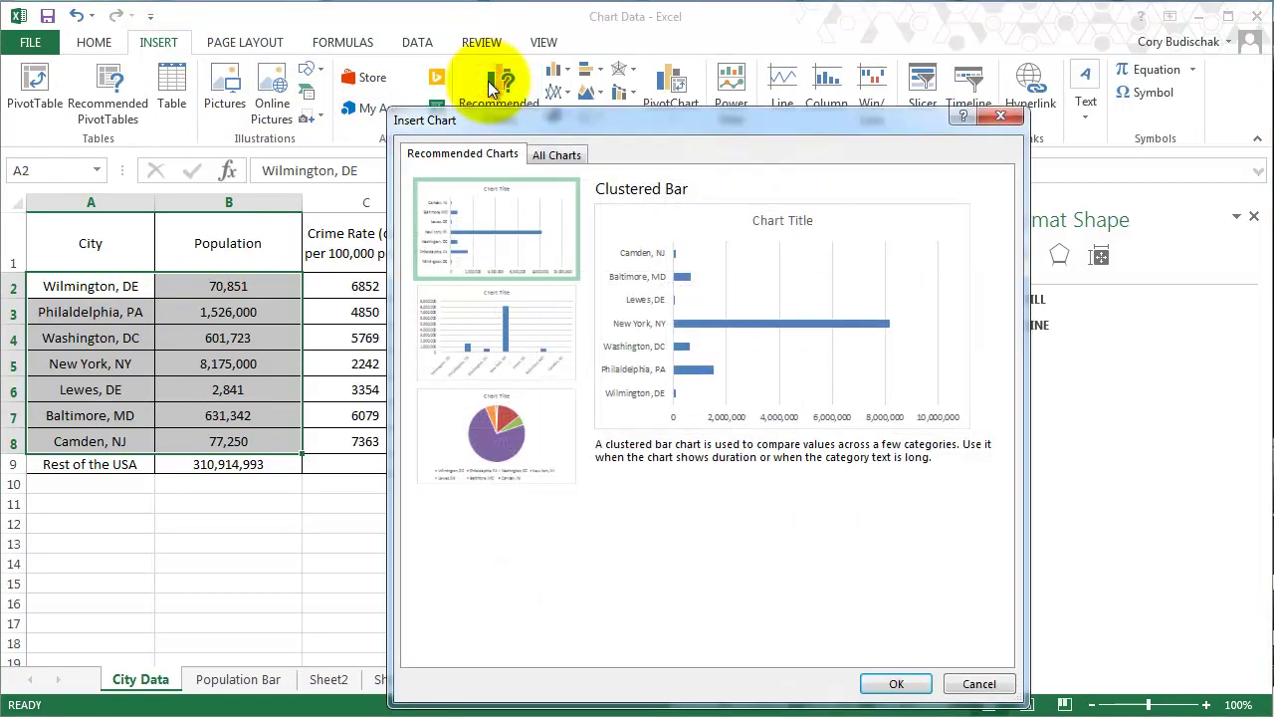
pyautogui.click(488, 335)
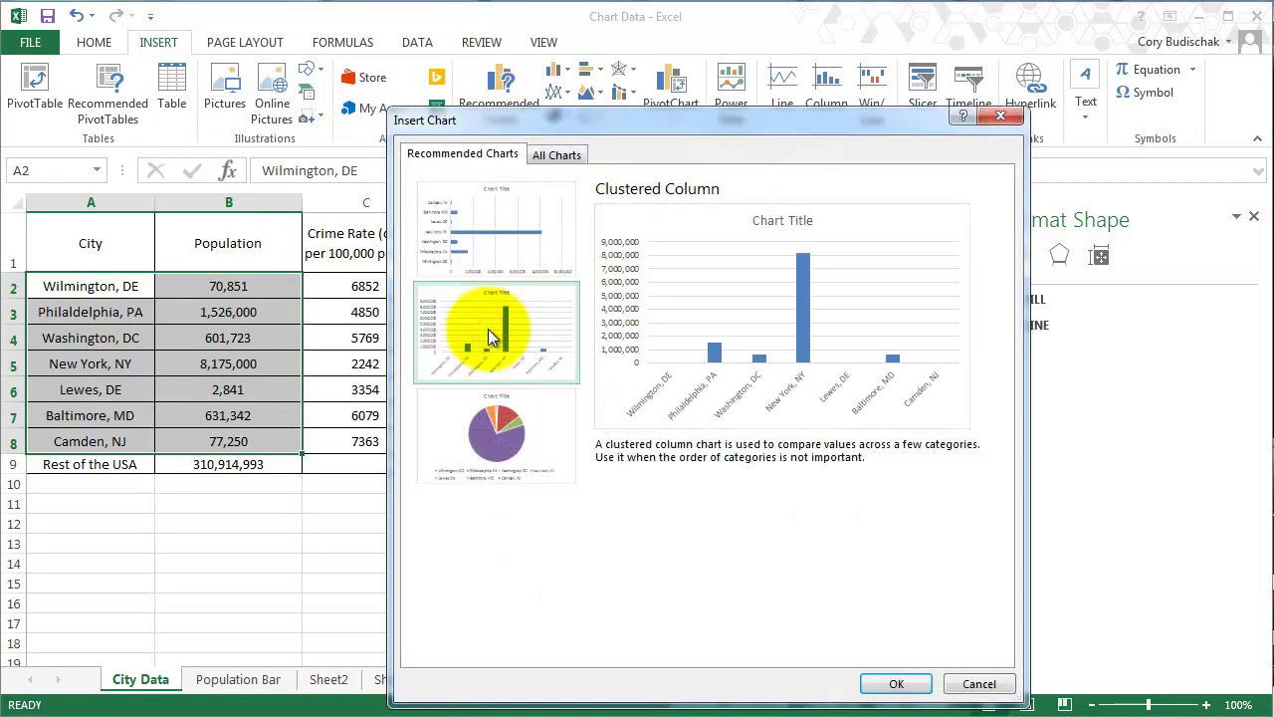
pyautogui.click(431, 196)
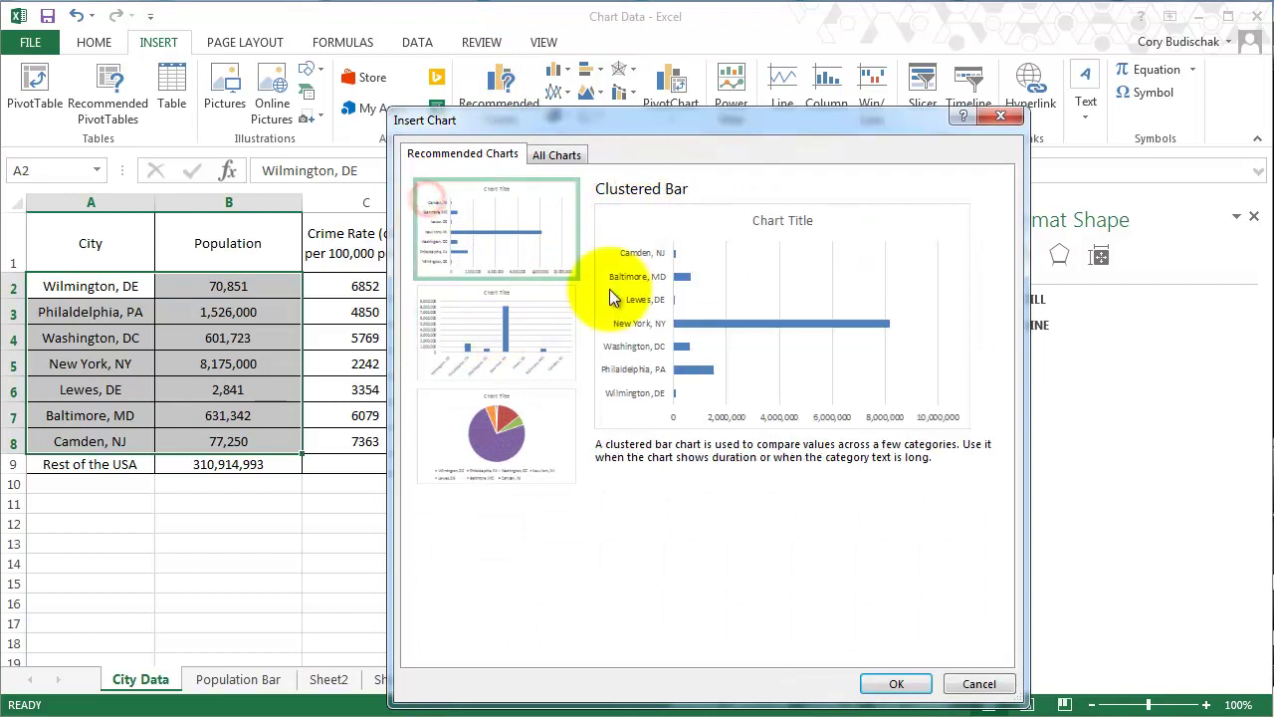
pyautogui.click(471, 329)
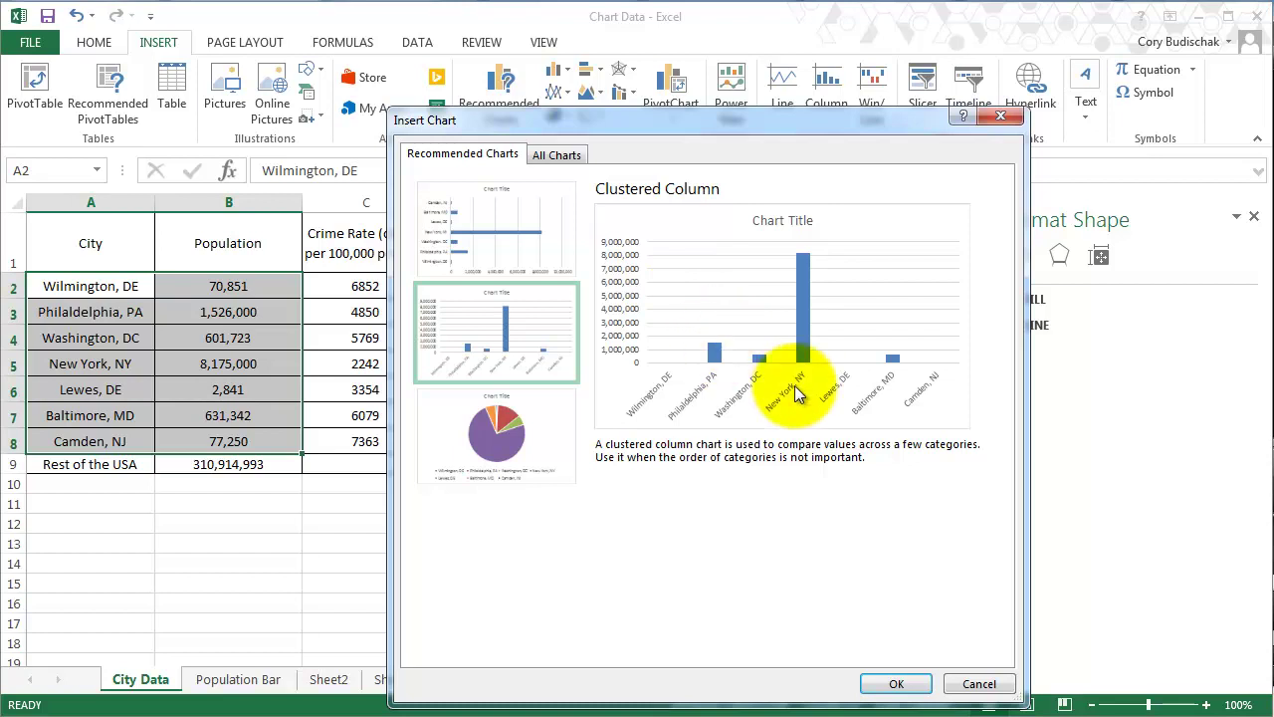
pyautogui.click(897, 684)
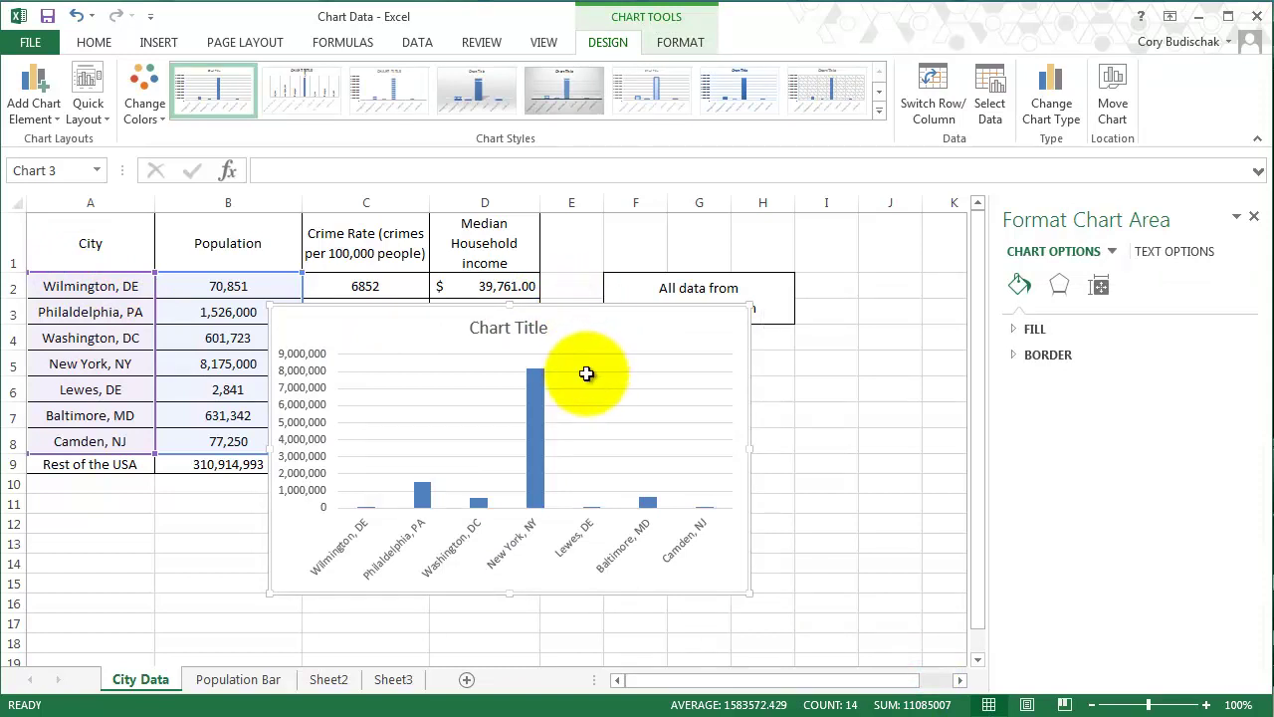
pyautogui.press('Delete')
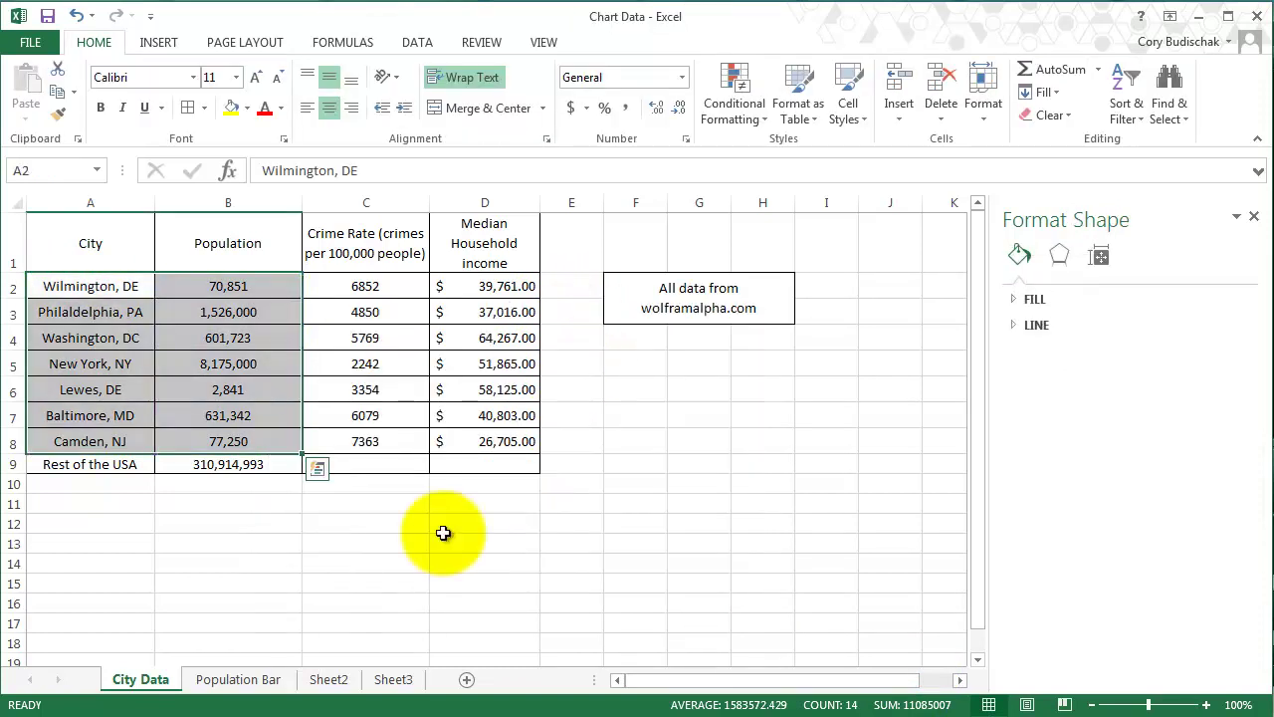
pyautogui.moveTo(75, 283); pyautogui.dragTo(245, 468)
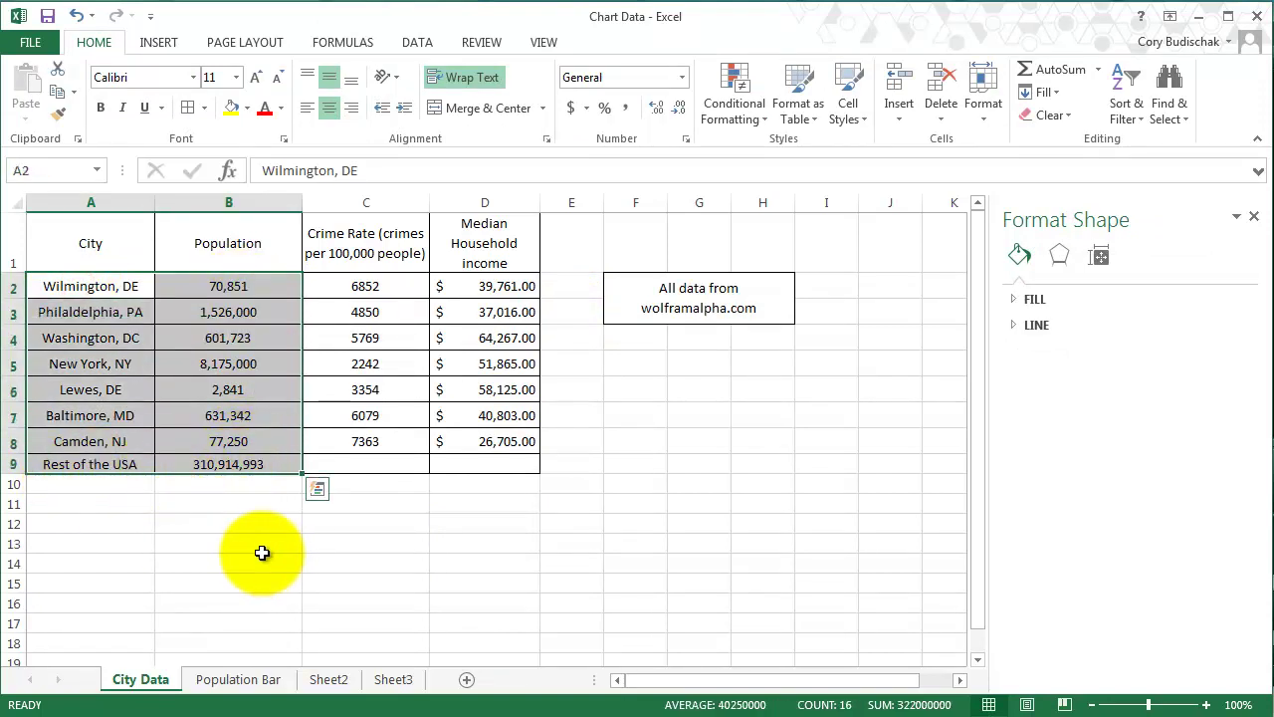
pyautogui.click(158, 41)
pyautogui.click(510, 92)
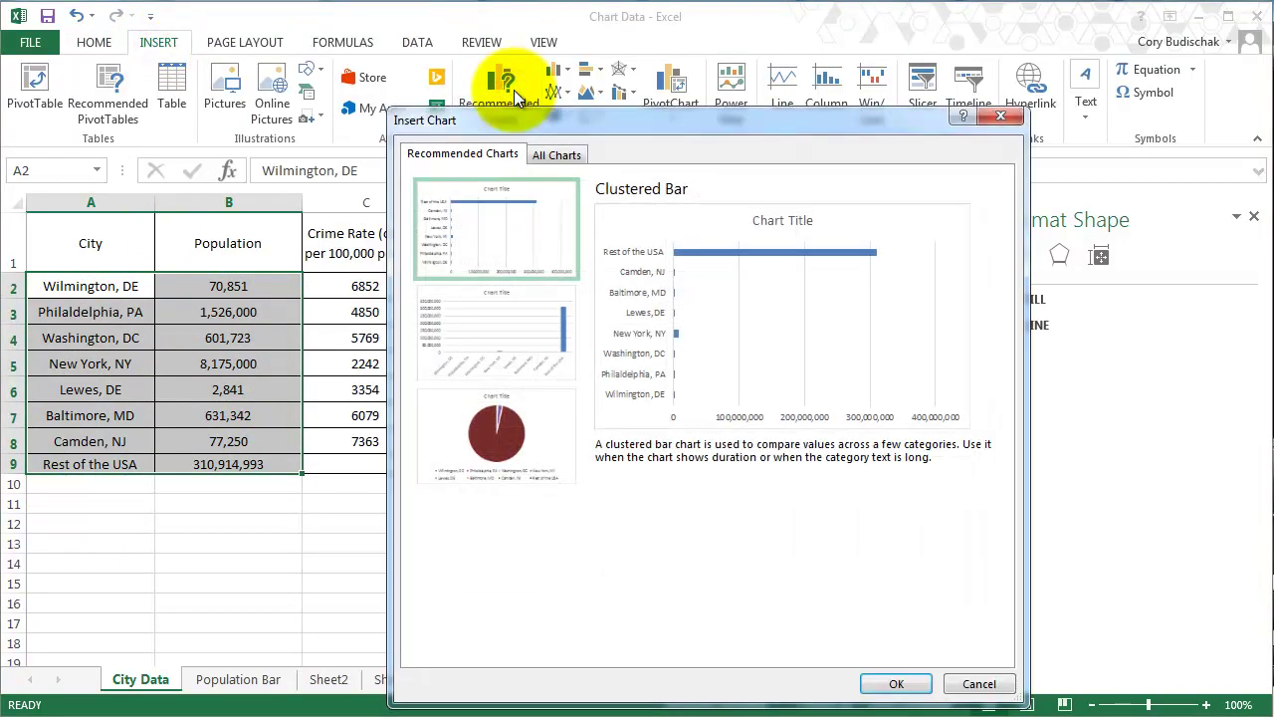
pyautogui.click(546, 438)
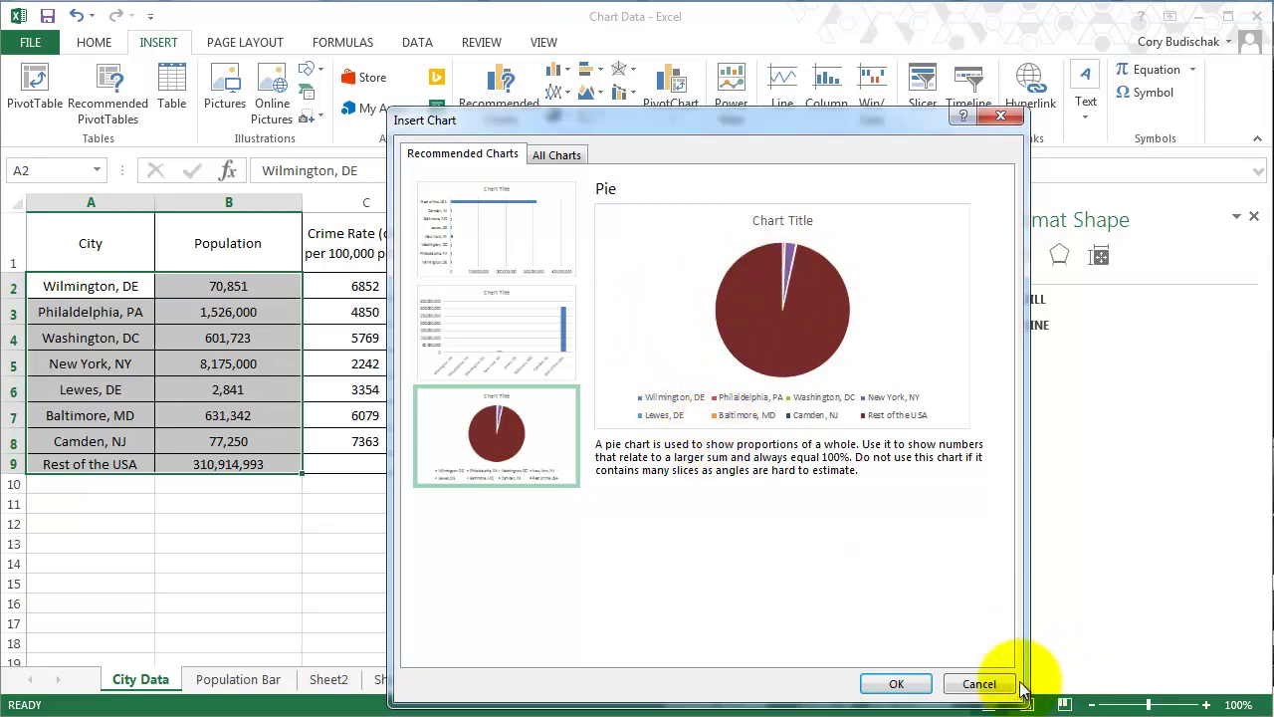
# Step: Insert a recommended pie chart of the seven cities' populations from A2:B8
pyautogui.click(967, 687)
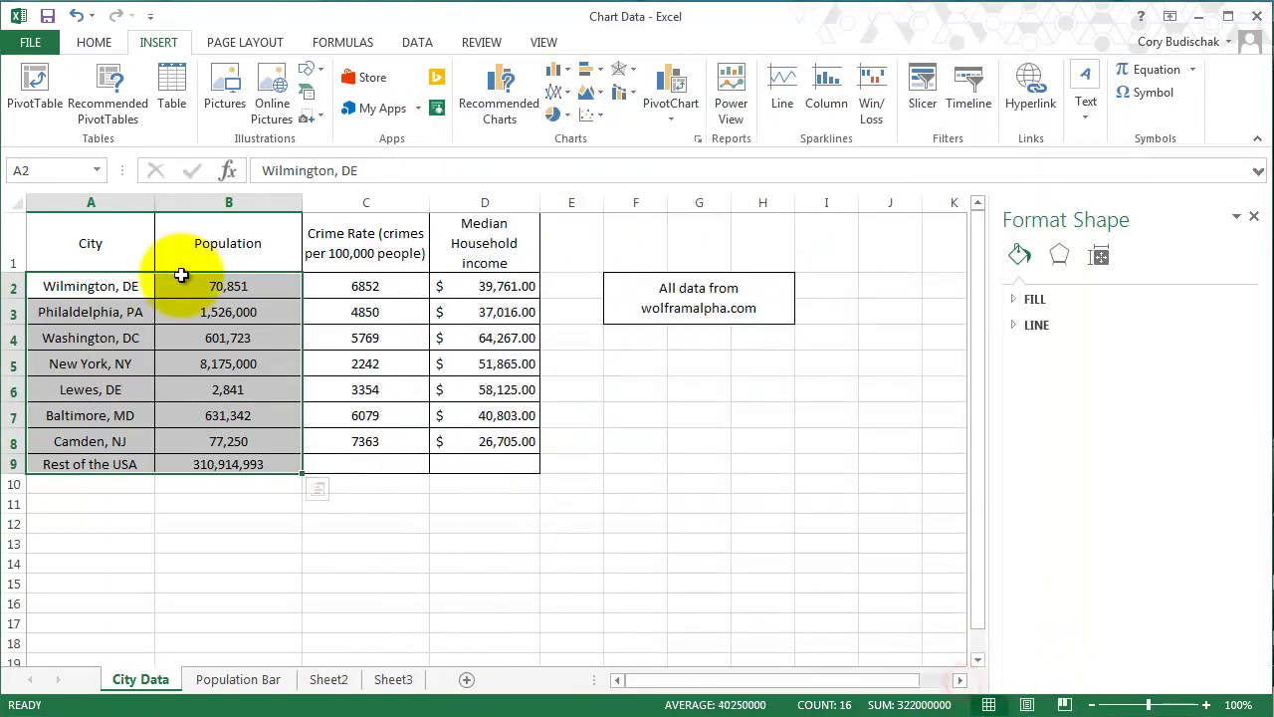
pyautogui.moveTo(98, 283); pyautogui.dragTo(229, 443)
pyautogui.click(491, 74)
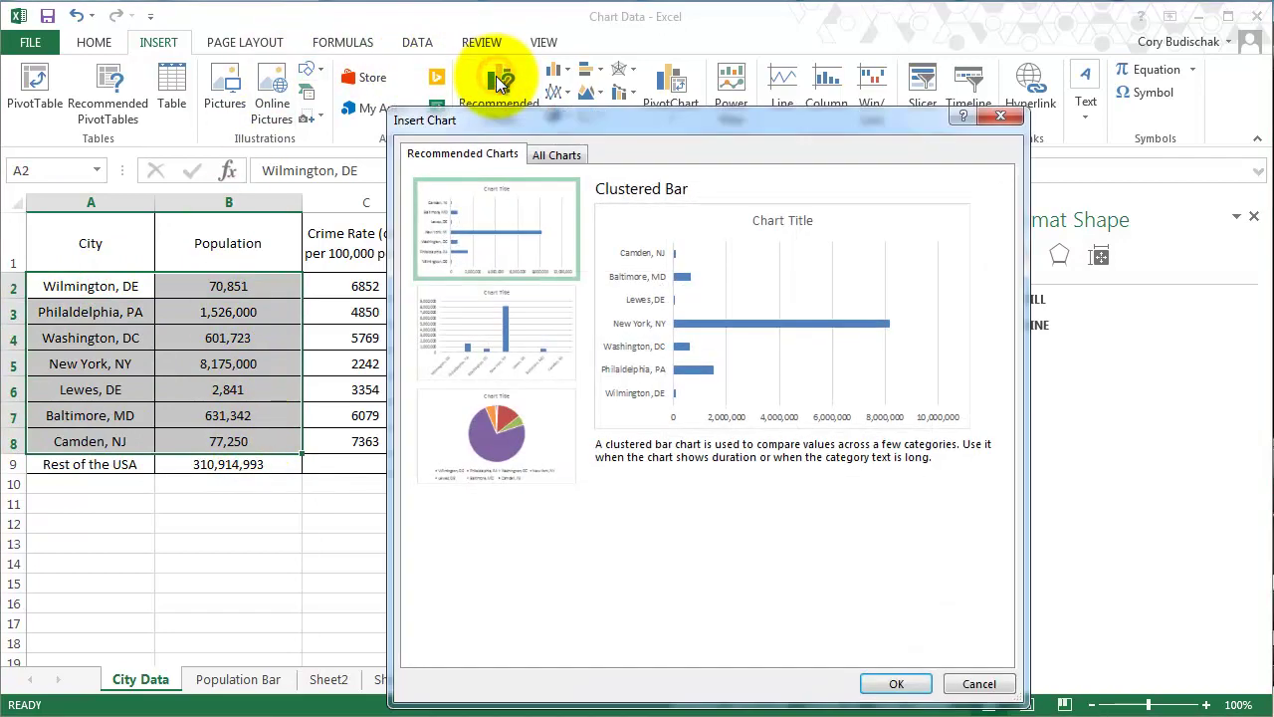
pyautogui.click(488, 434)
pyautogui.click(891, 684)
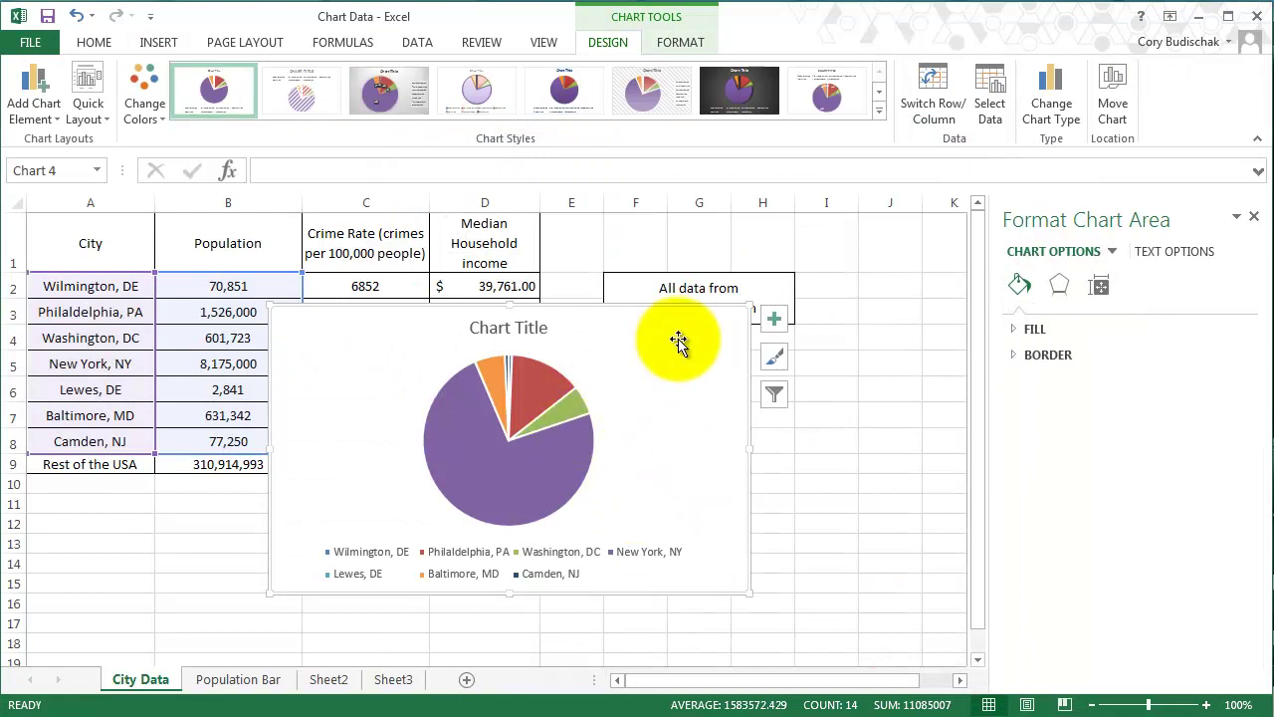
# Step: Move the pie chart to a new sheet named 'Pie Population'
pyautogui.rightClick(678, 340)
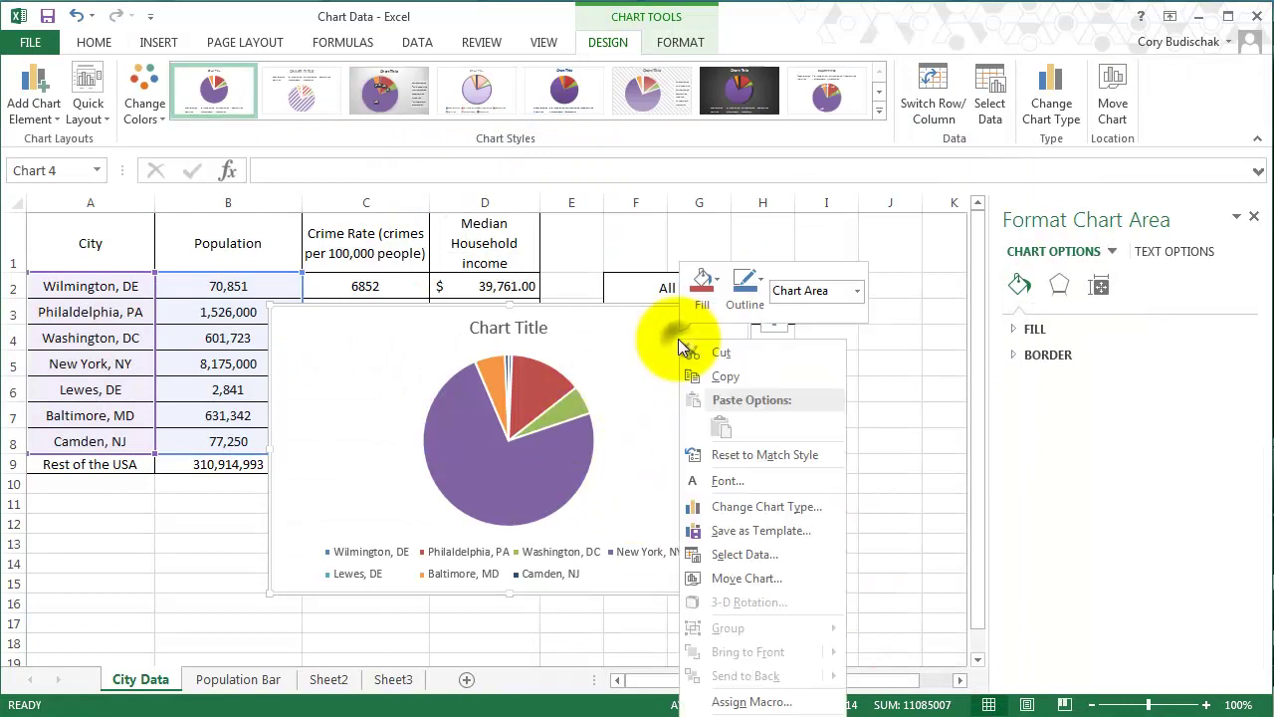
pyautogui.click(747, 578)
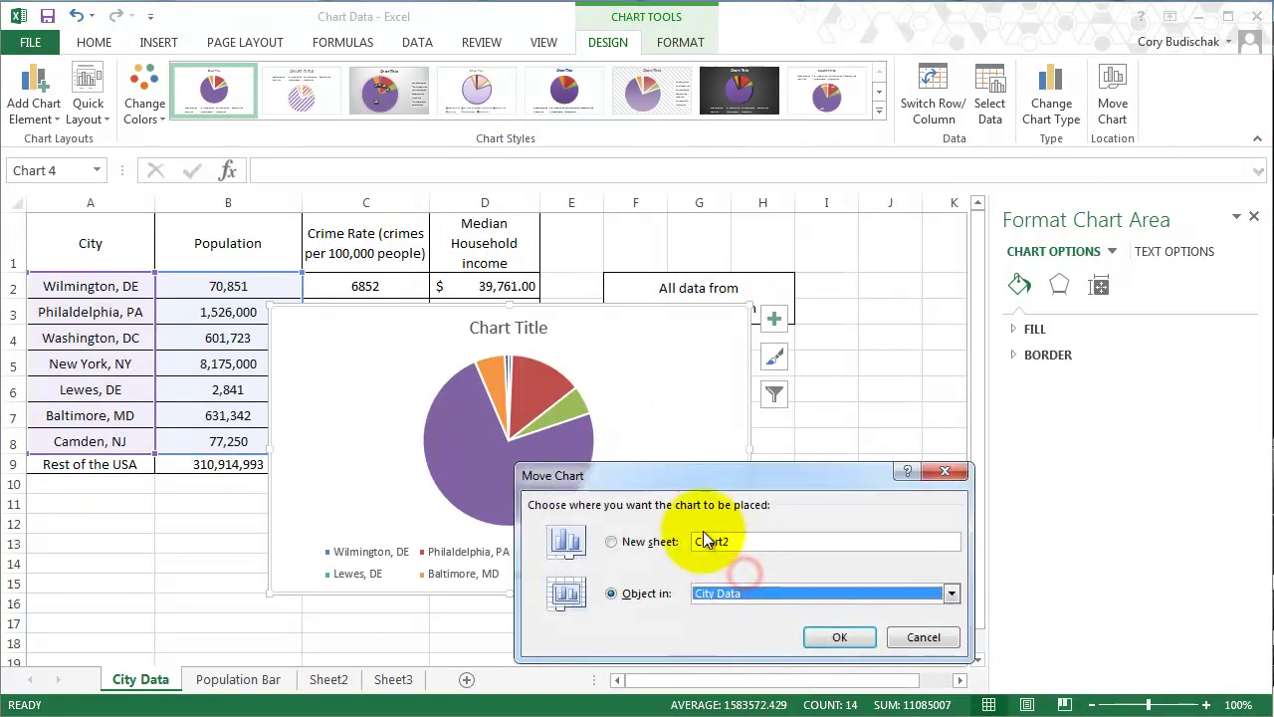
pyautogui.click(642, 540)
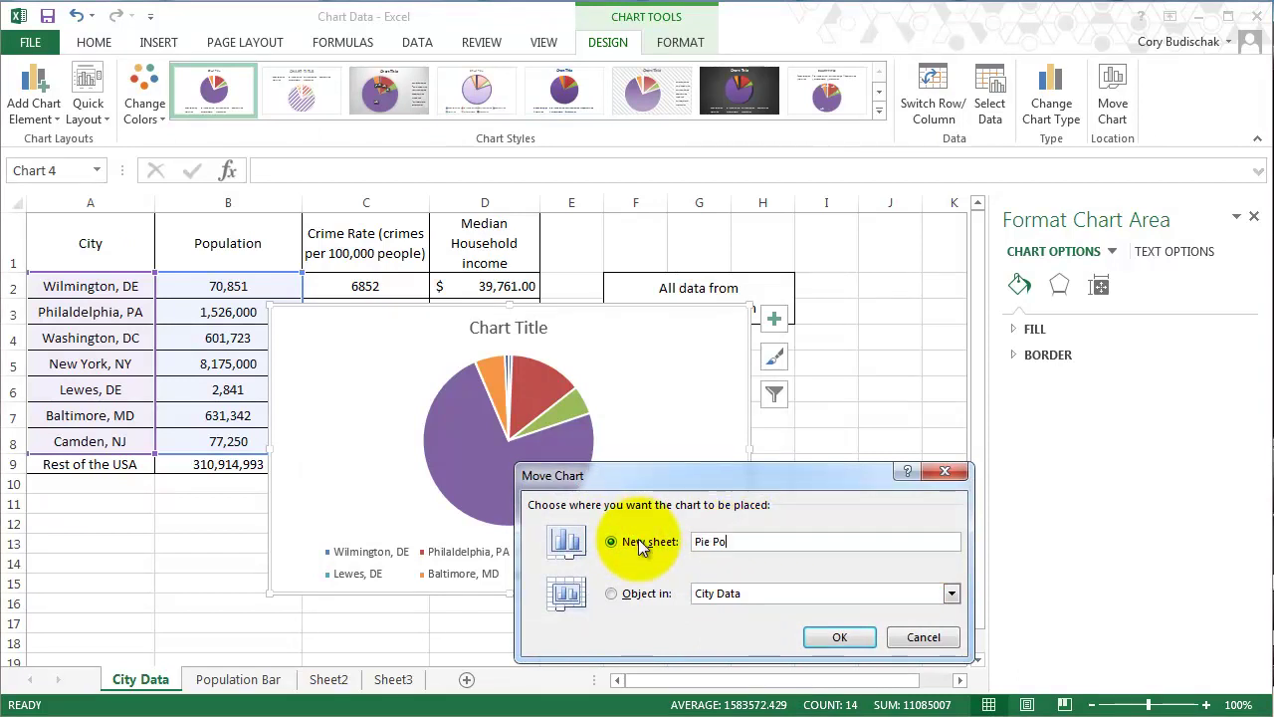
pyautogui.press('Return')
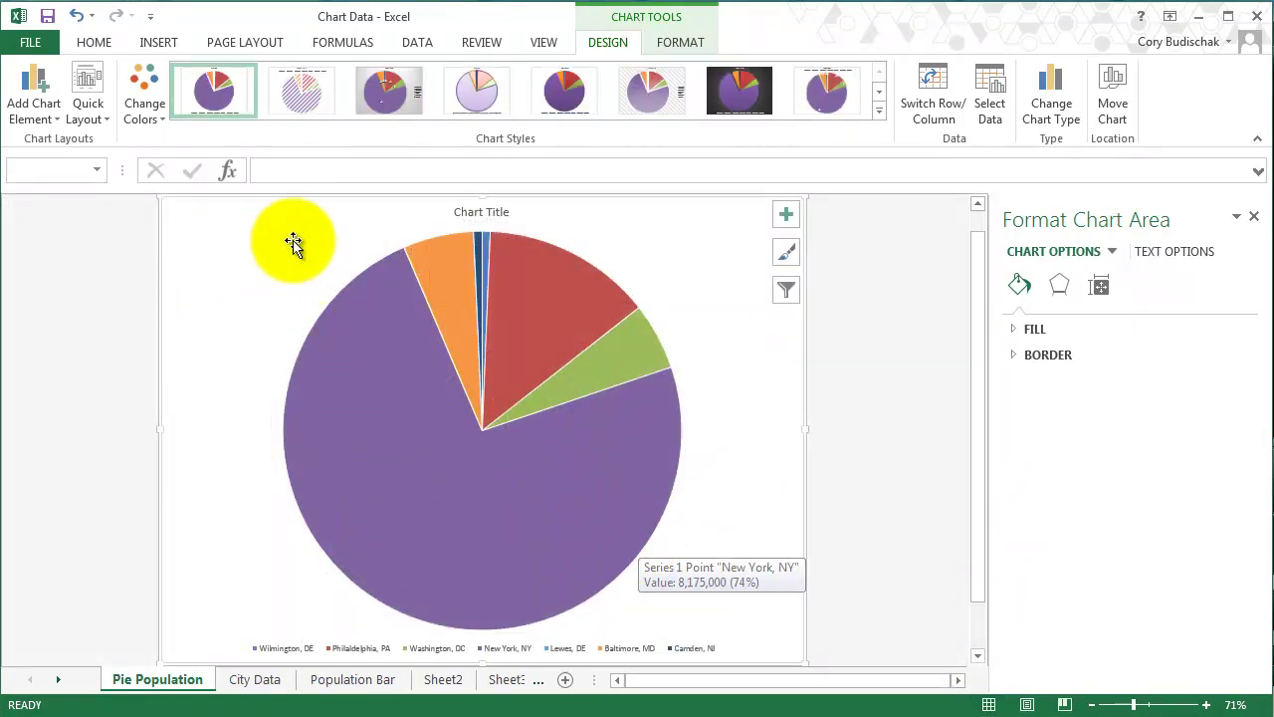
# Step: Raise the pie chart's title and legend text to 18-point Calibri
pyautogui.click(95, 44)
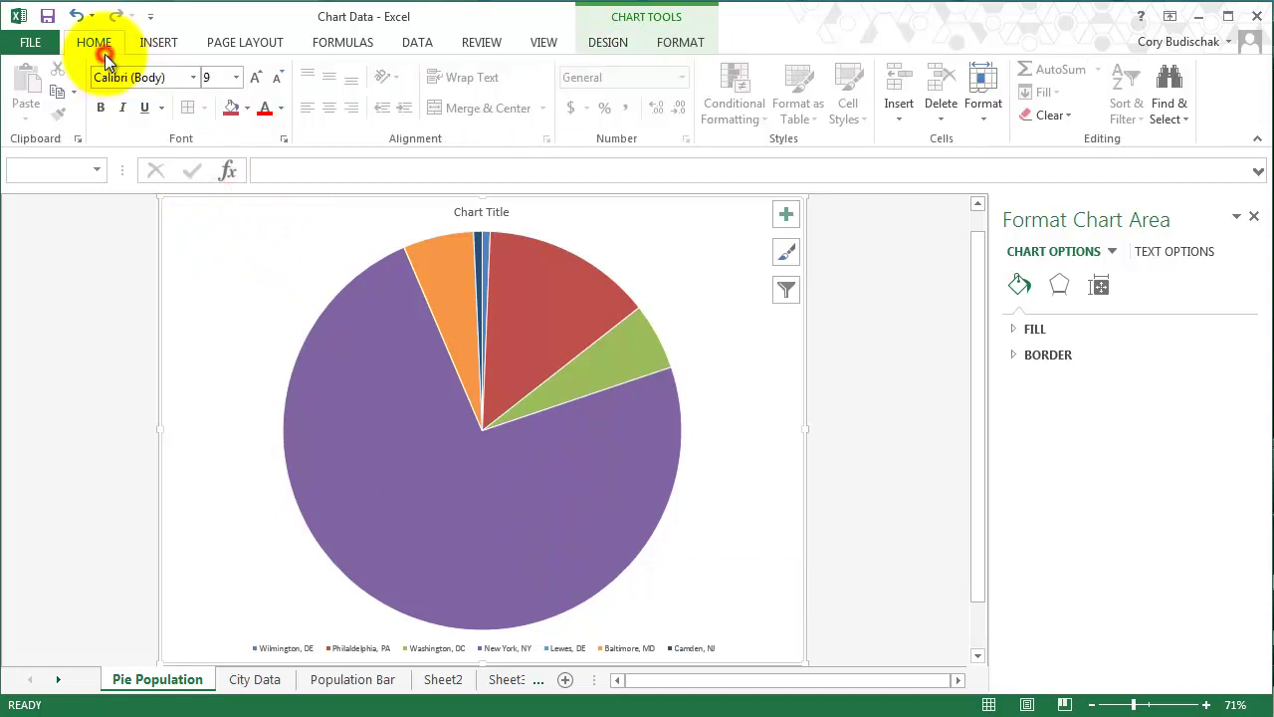
pyautogui.click(254, 80)
pyautogui.click(255, 80)
pyautogui.click(255, 80)
pyautogui.click(256, 80)
pyautogui.click(256, 80)
pyautogui.click(255, 79)
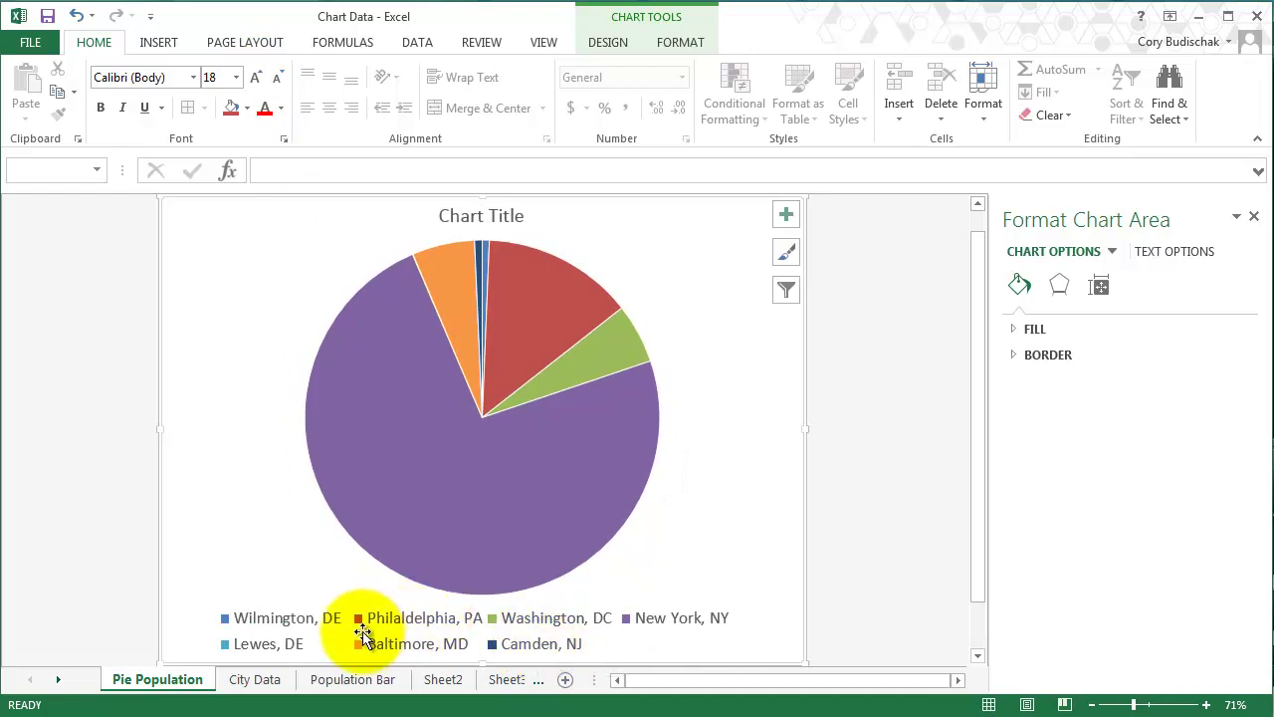
pyautogui.moveTo(581, 470)
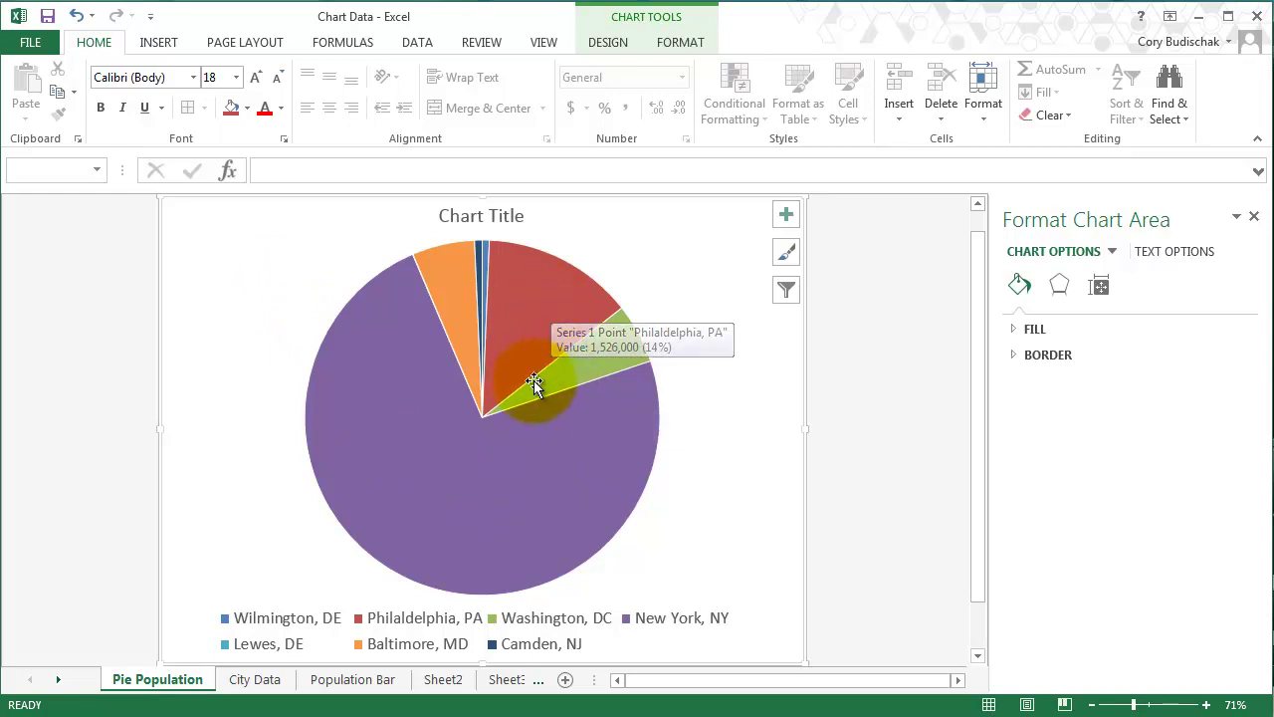
pyautogui.moveTo(614, 359)
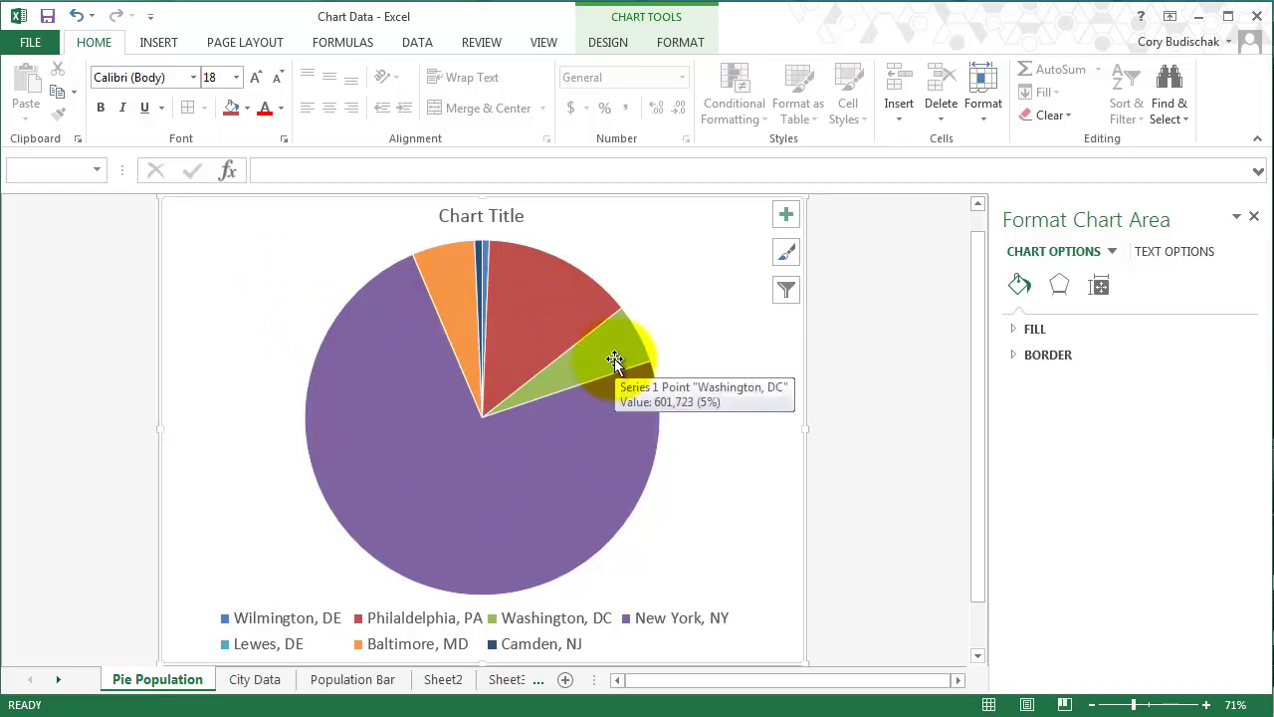